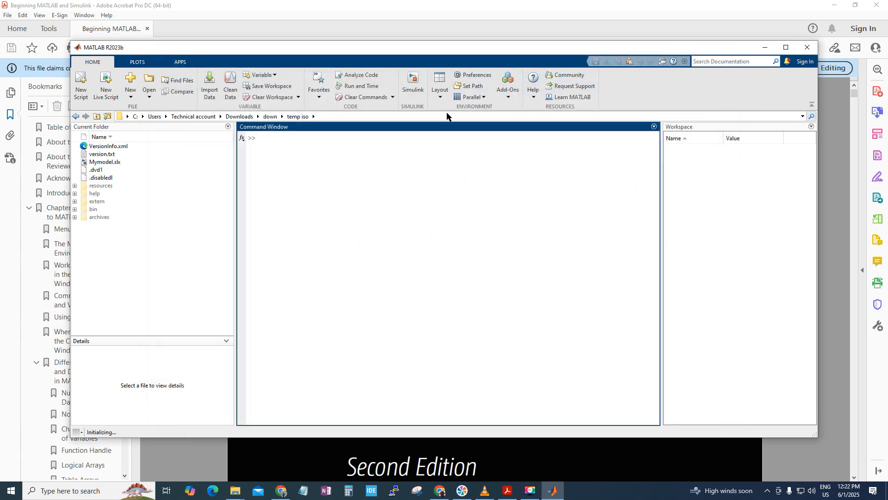
Step: Launch Simulink from the MATLAB command prompt and look through the template categories on its start page
type("simulink")
key("Return")
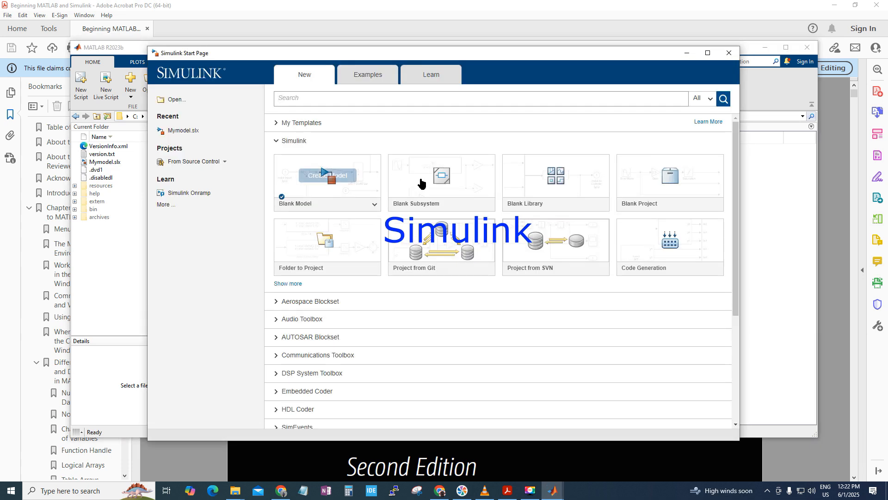
left_click(838, 472)
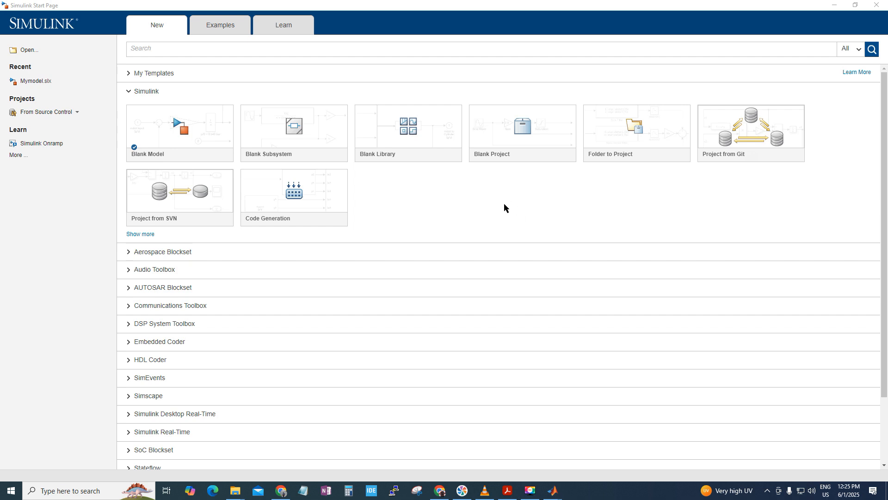
scroll(401, 299, "down", 1)
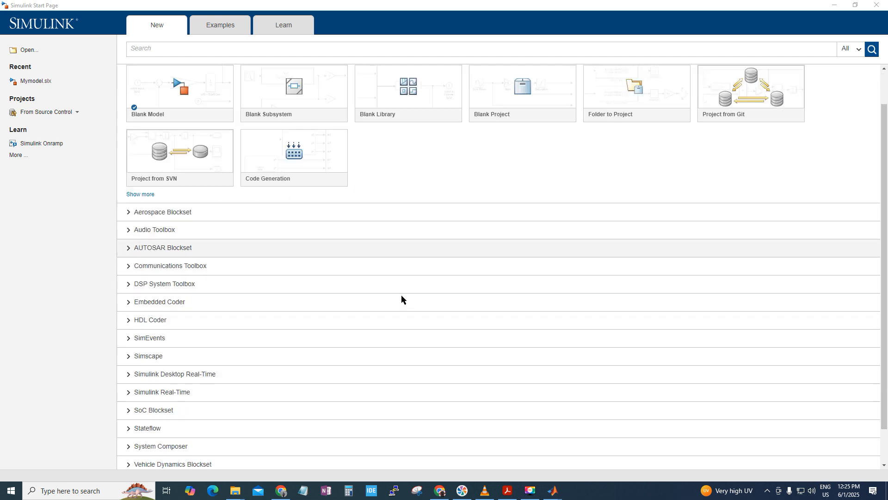
scroll(401, 296, "down", 3)
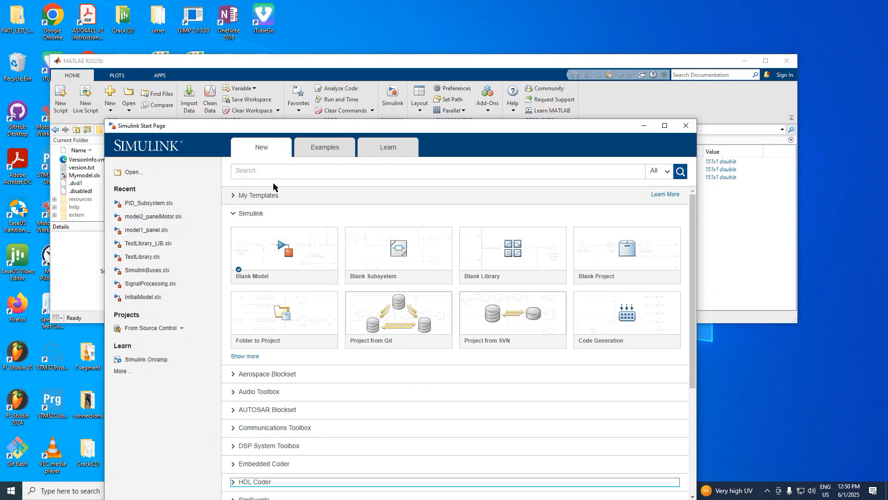
Step: View the start page's Examples and Learn sections, then create a blank model and maximize its window
left_click(315, 151)
left_click(392, 149)
left_click(256, 150)
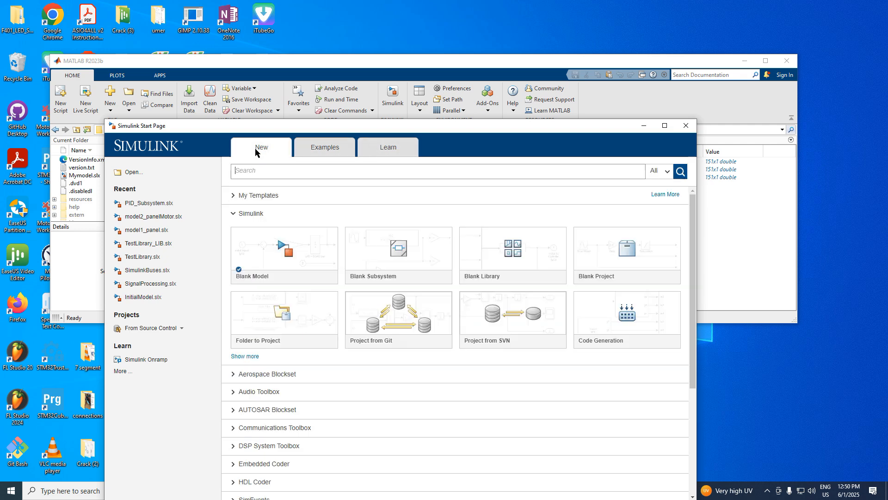
mouse_move(290, 252)
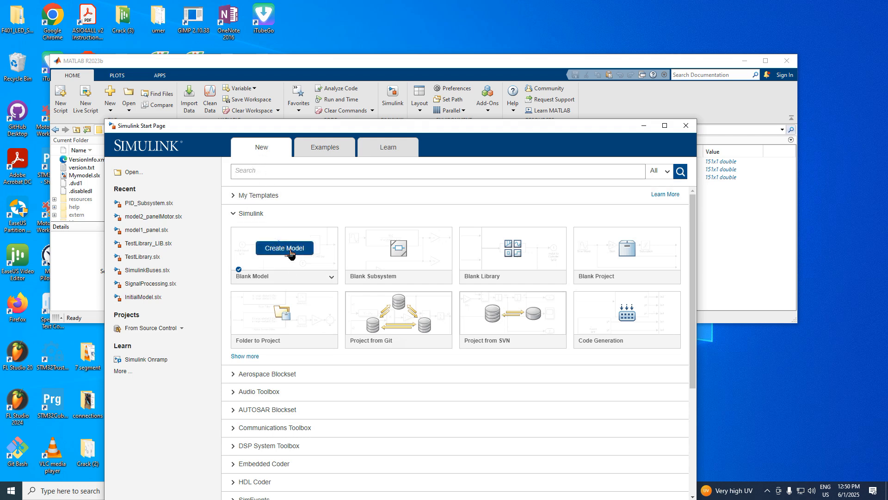
left_click(284, 248)
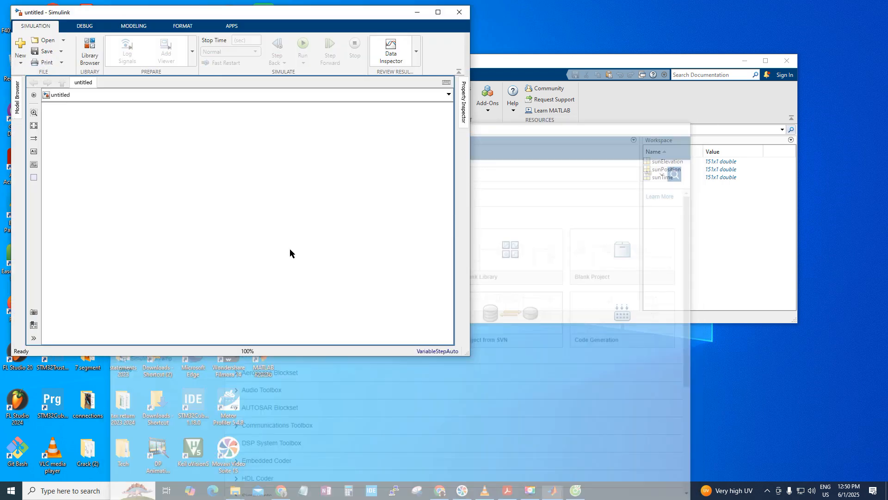
left_click(438, 14)
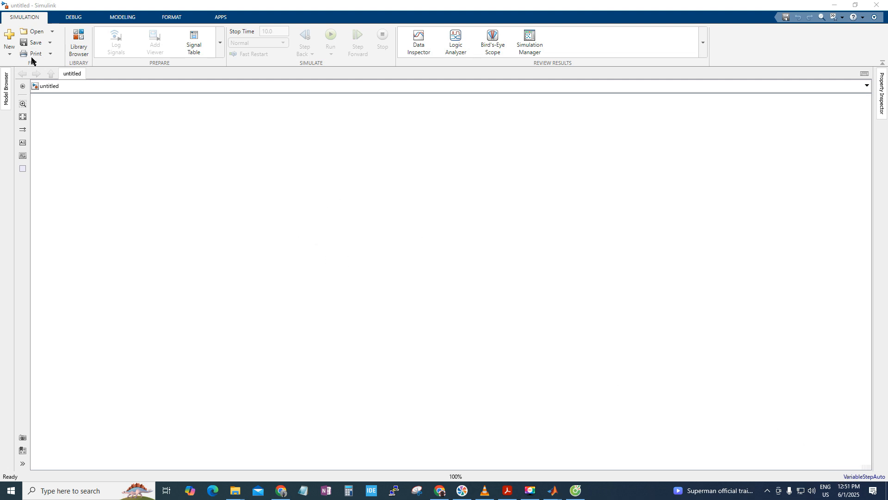
Step: Try to save the model as "my first model" in the temp iso folder
left_click(32, 42)
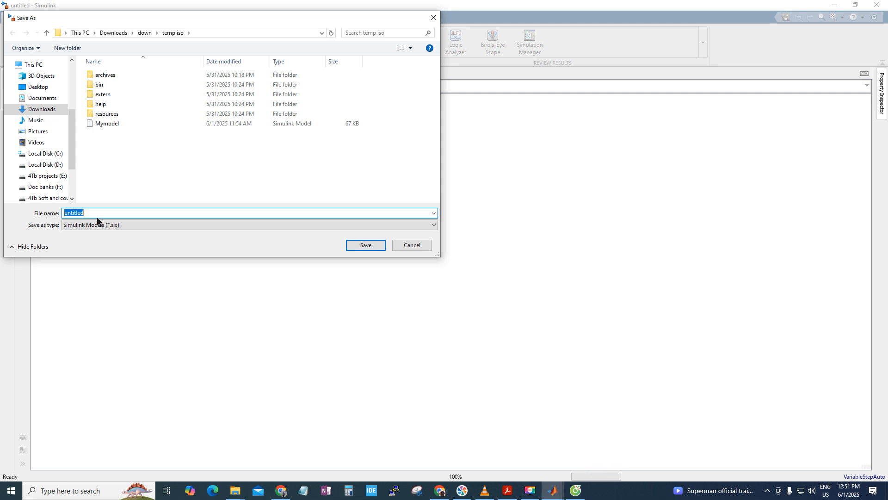
type("my first mo")
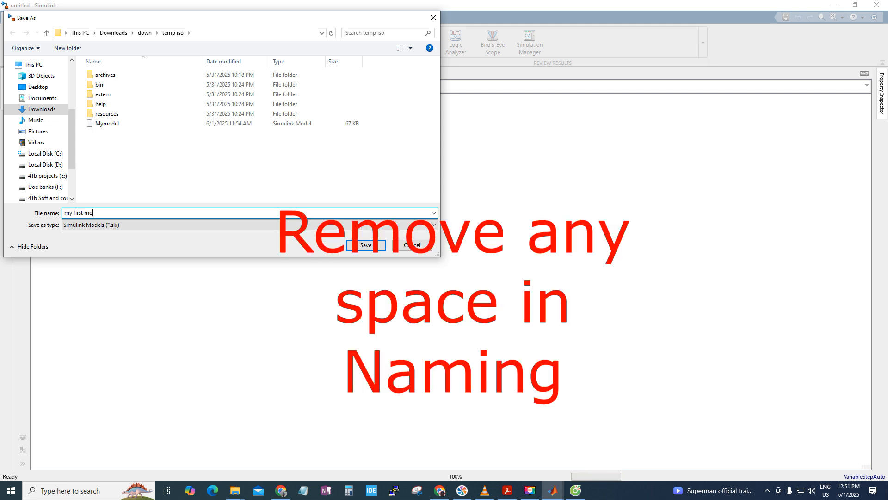
type("del")
key("Return")
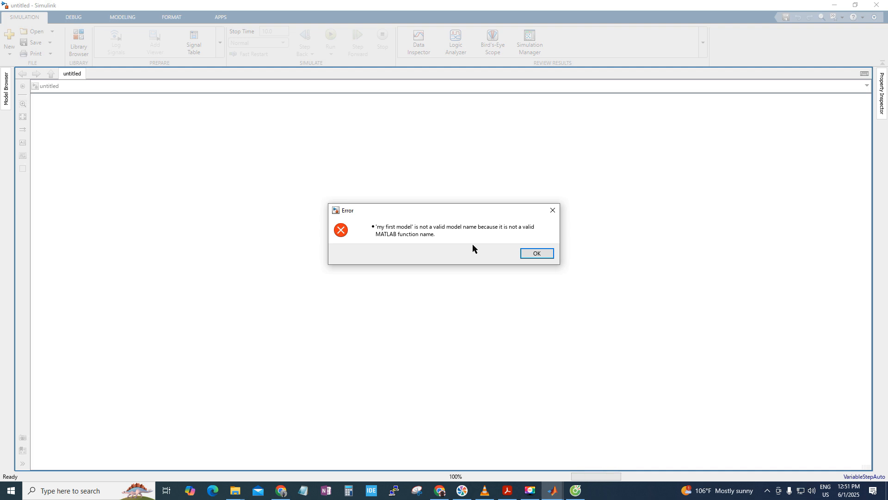
left_click(536, 254)
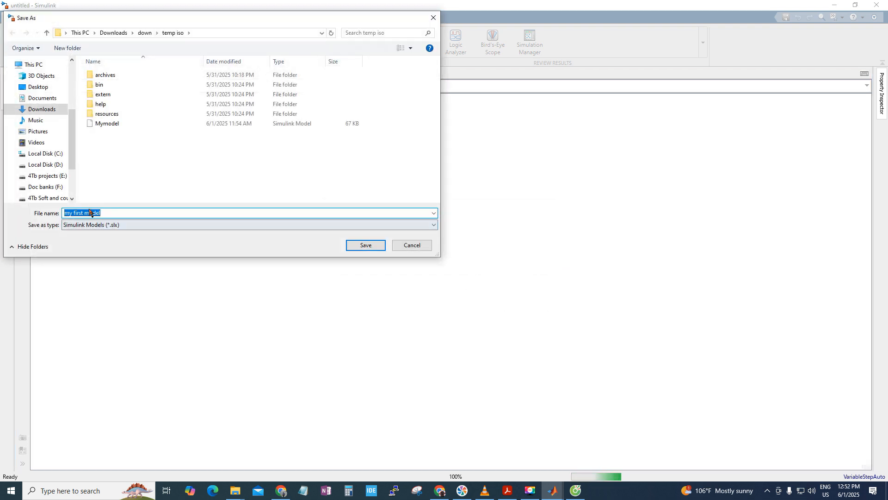
Step: Remove the spaces from the file name and save the model as myfirstmodel
left_click(84, 213)
key("BackSpace")
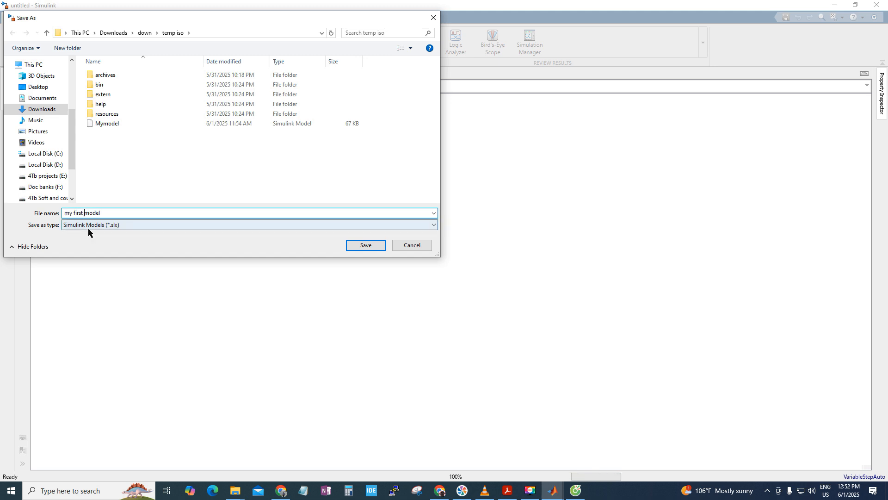
left_click(73, 213)
key("BackSpace")
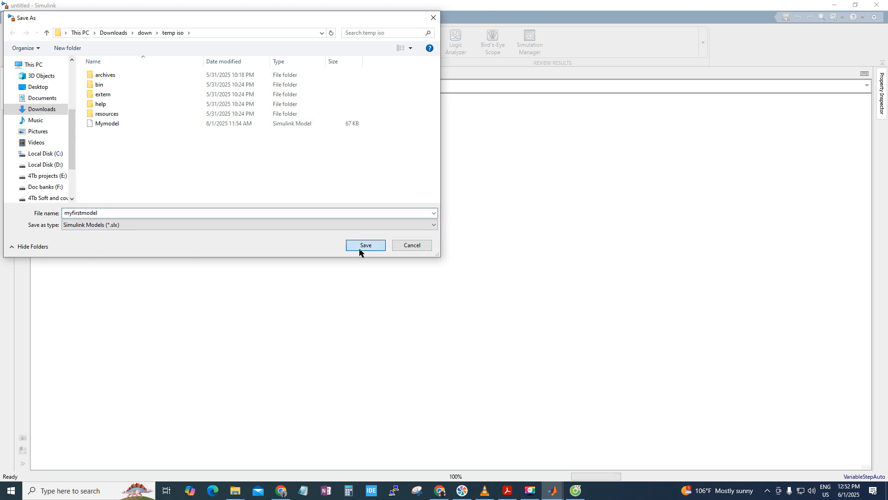
left_click(360, 250)
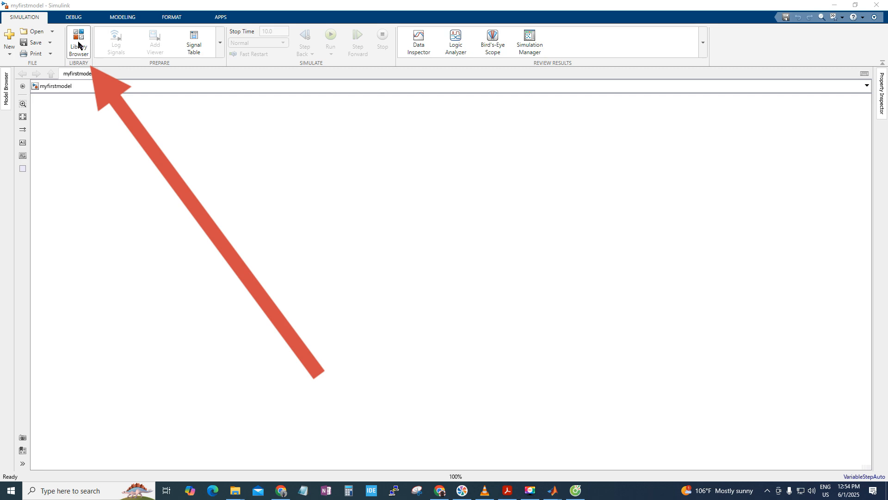
Step: Show the Library Browser beside the canvas and also open it as a standalone window, moved away from the corner
left_click(79, 45)
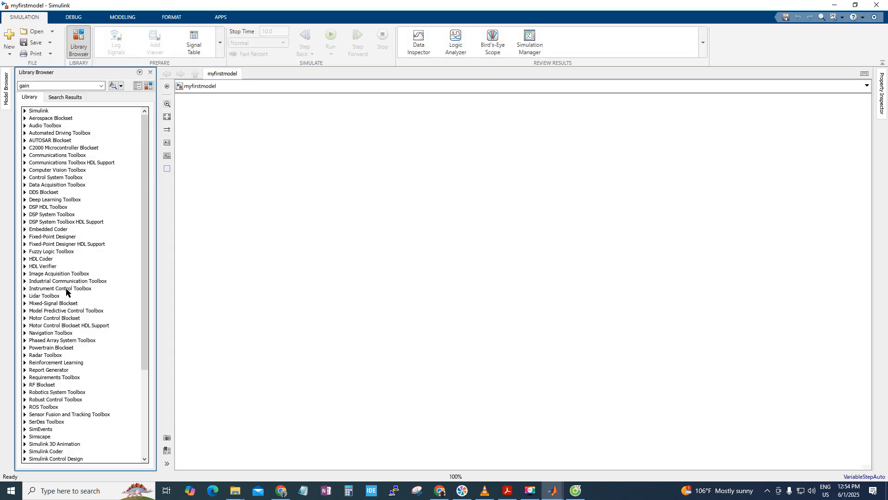
left_click(149, 87)
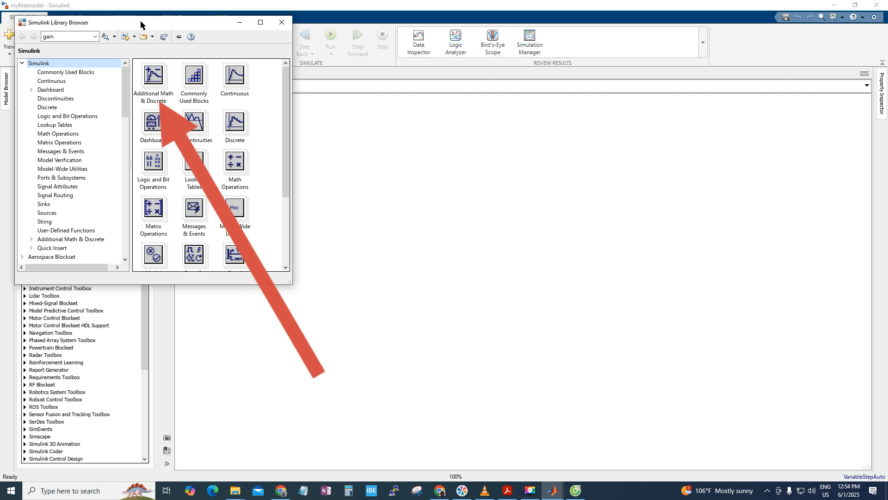
left_click_drag(140, 20, 236, 34)
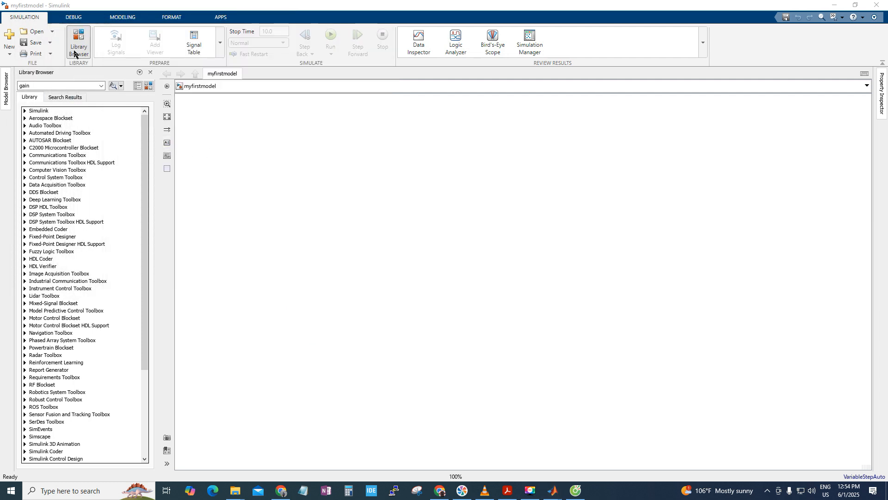
left_click(74, 54)
left_click(78, 47)
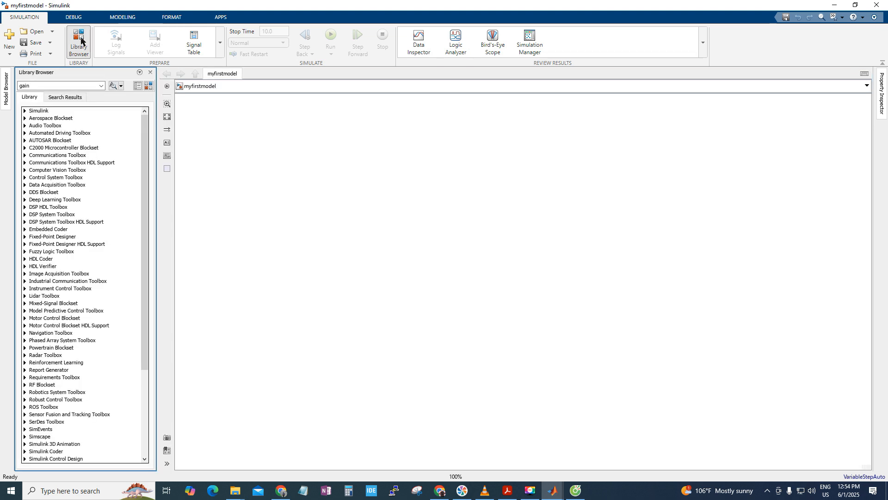
Step: Examine the Simulink library and the Aerospace Blockset's Actuators blocks in the docked Library Browser, collapsing them again
left_click(25, 111)
left_click(25, 111)
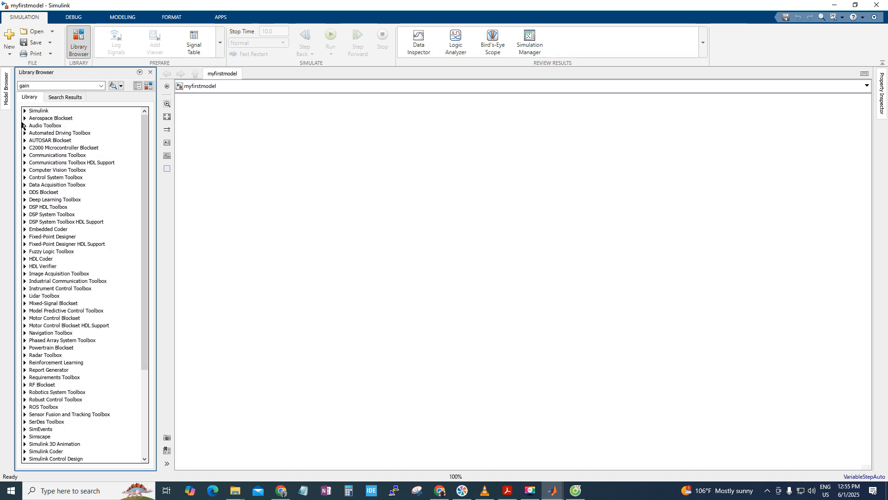
left_click(25, 118)
left_click(44, 126)
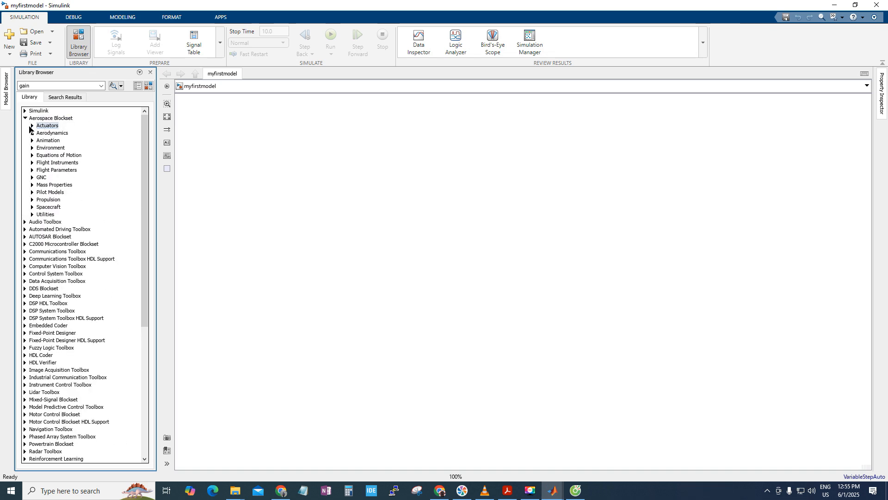
left_click(32, 126)
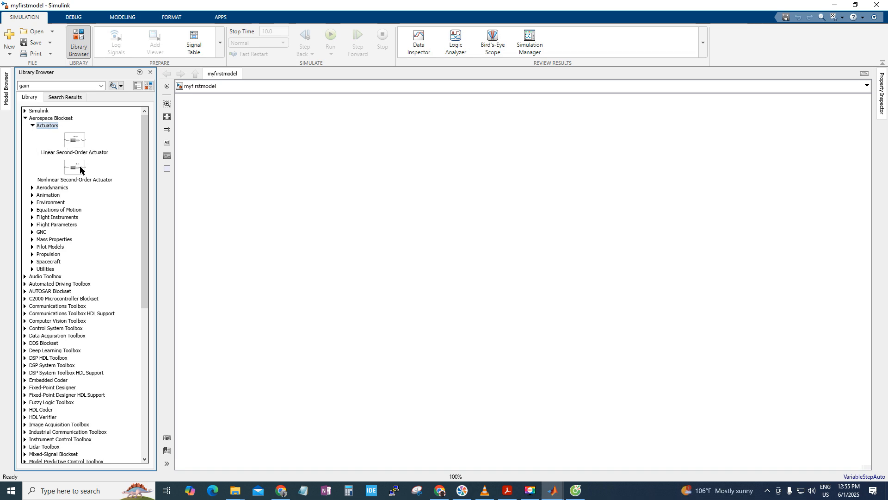
left_click(33, 125)
left_click(25, 118)
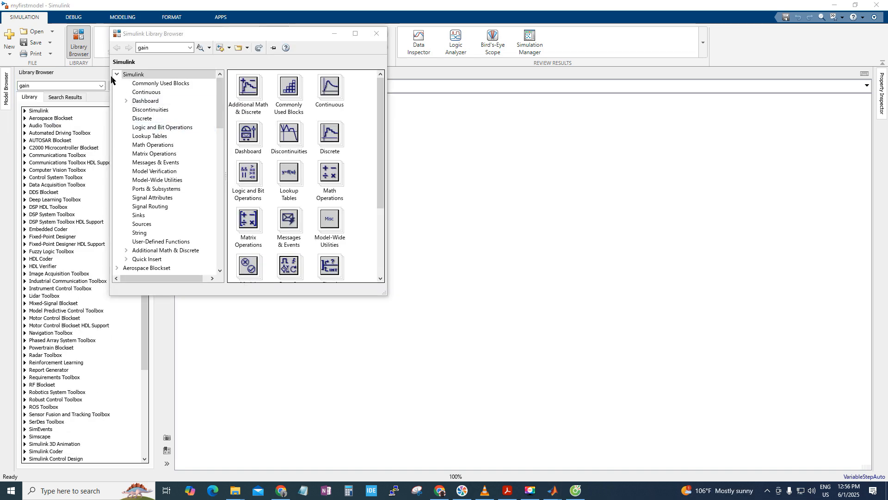
Step: Look through the library list in the standalone Library Browser and expand Simulink Coder to view its sublibraries
left_click(117, 74)
left_click(117, 74)
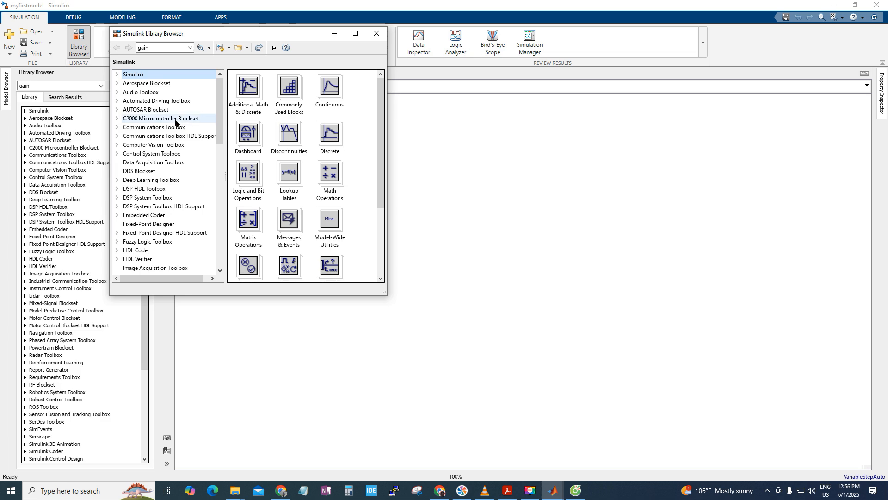
scroll(174, 121, "down", 2)
scroll(174, 121, "down", 12)
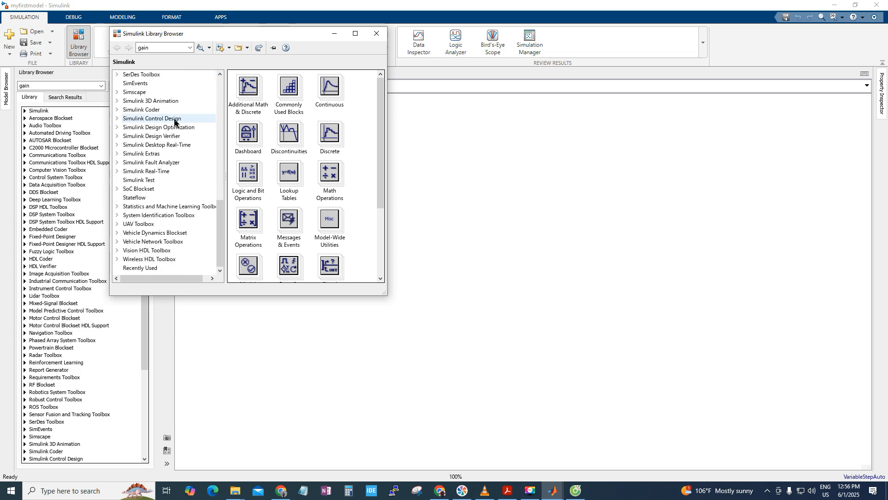
left_click(117, 109)
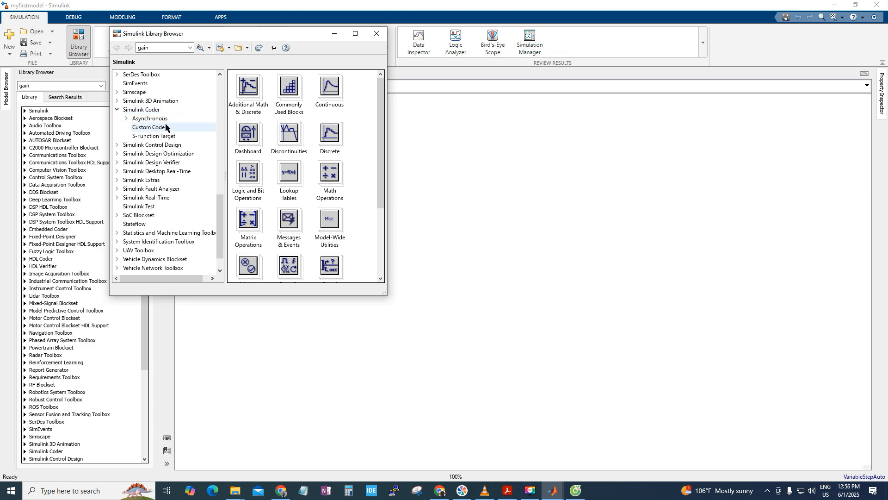
left_click(154, 119)
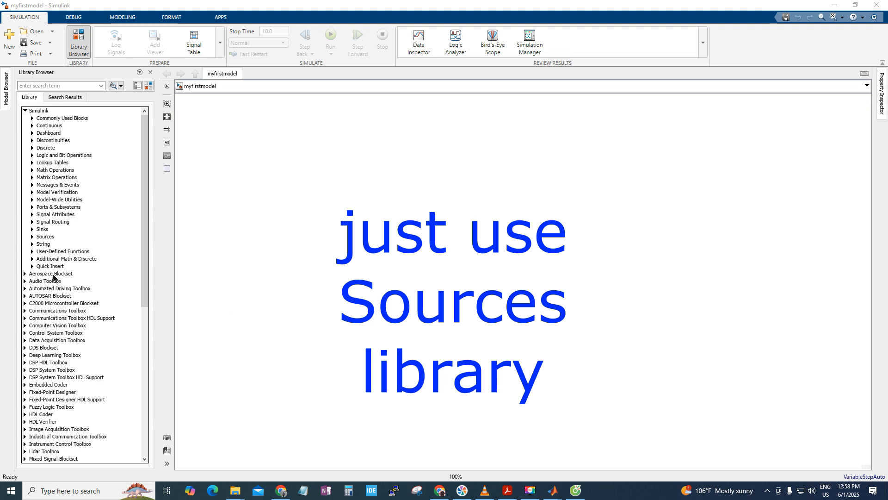
Step: Add a Sine Wave block from the Simulink Sources library to the myfirstmodel canvas
left_click(46, 237)
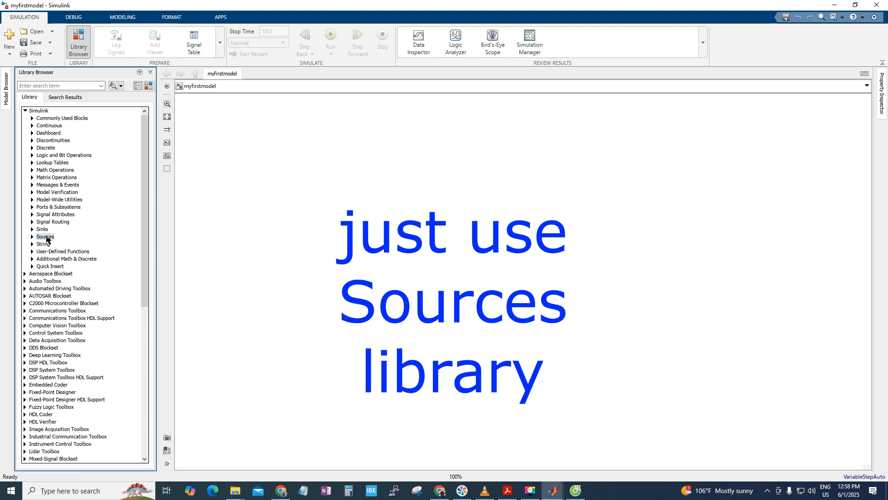
left_click(32, 237)
left_click_drag(146, 215, 146, 256)
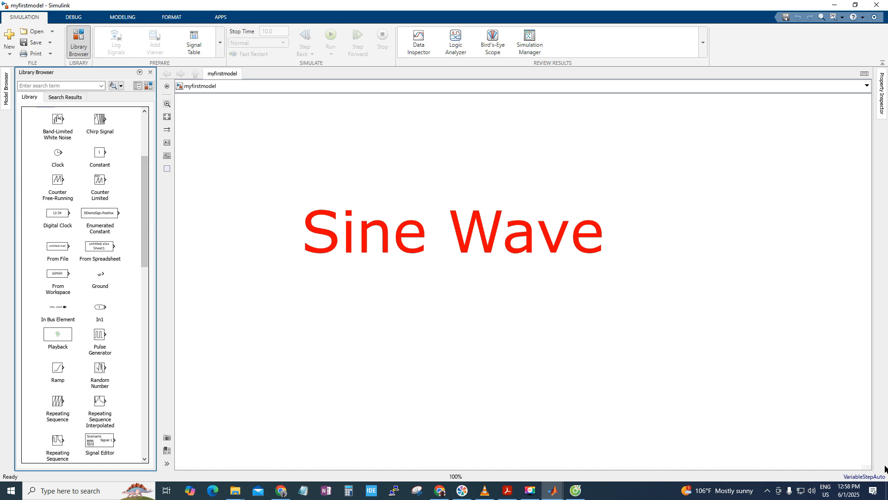
left_click_drag(146, 259, 150, 304)
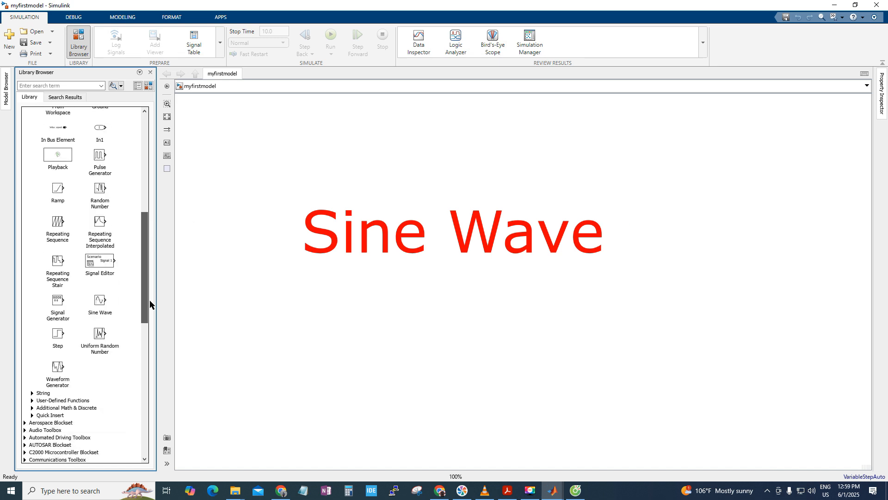
left_click_drag(99, 304, 338, 291)
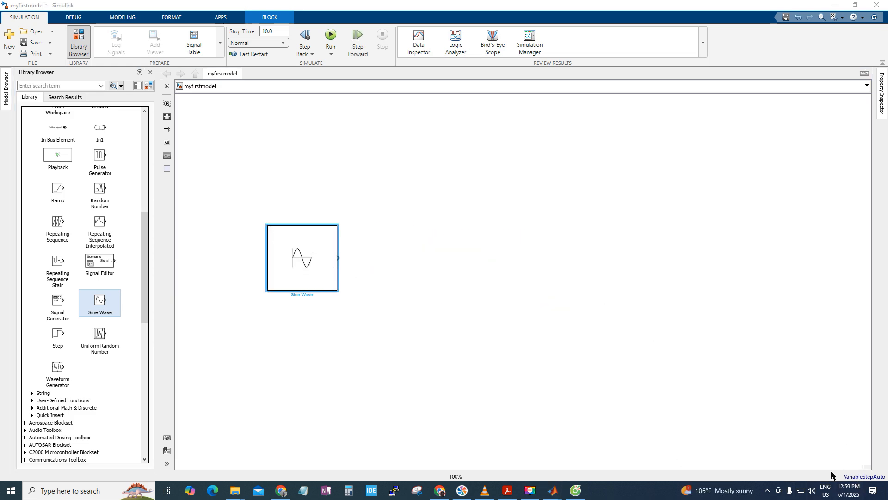
Step: Review the Sine Wave block's parameters without changing them, and briefly open the quick block search on the empty canvas
double_click(299, 278)
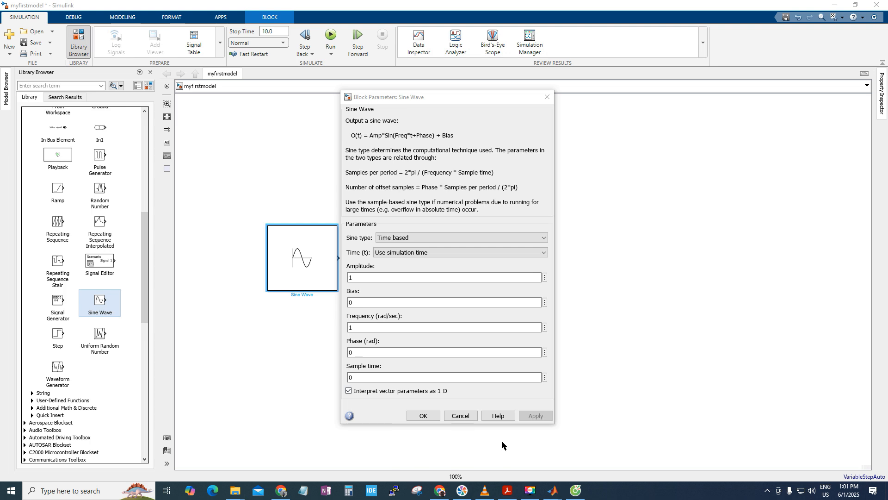
left_click(460, 416)
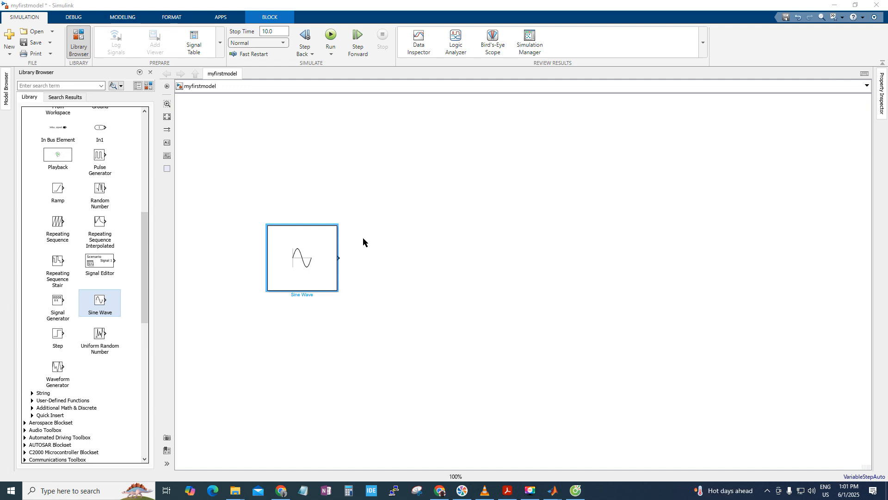
double_click(393, 234)
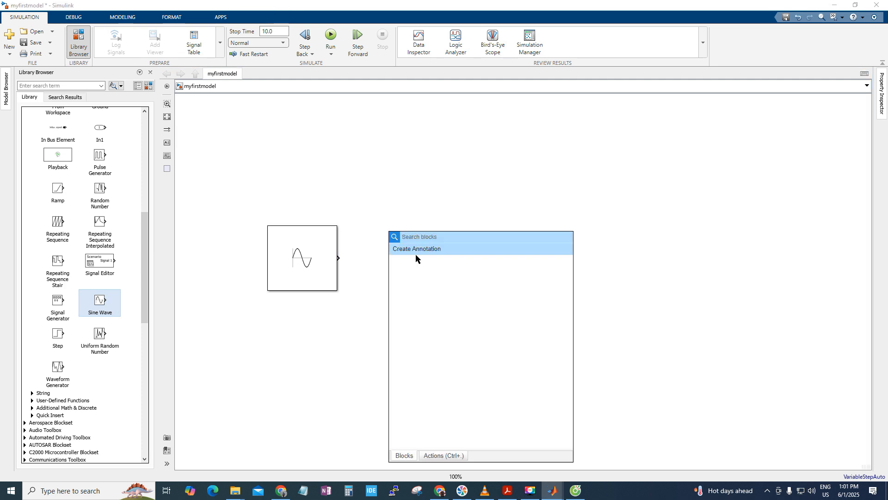
left_click(373, 252)
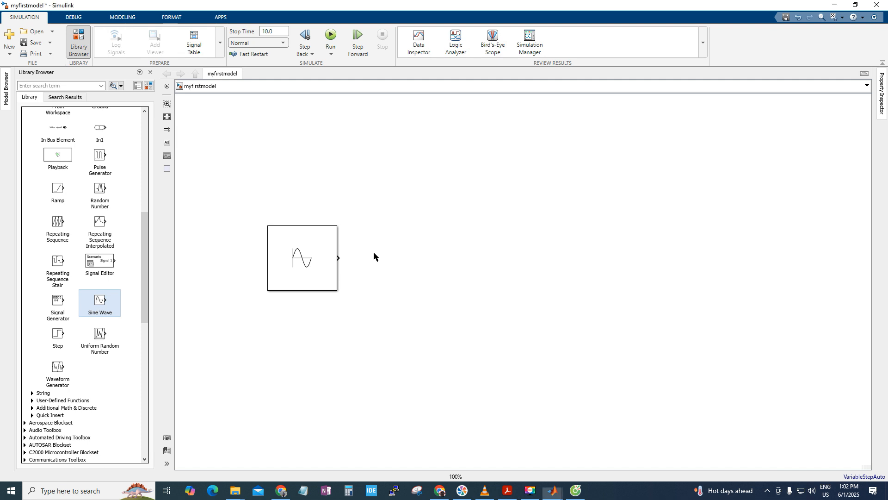
Step: Add a Gain block beside the Sine Wave block using the quick block search, align it, and connect the Sine Wave output to it
double_click(373, 252)
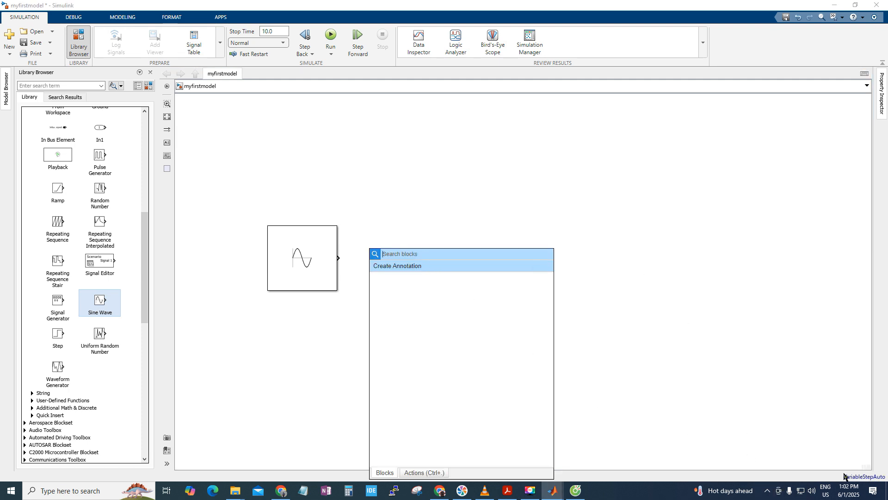
double_click(412, 253)
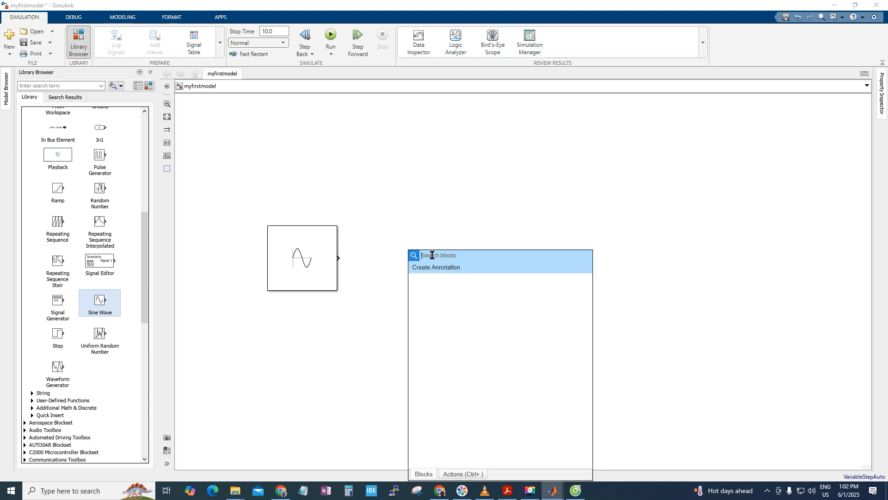
double_click(422, 233)
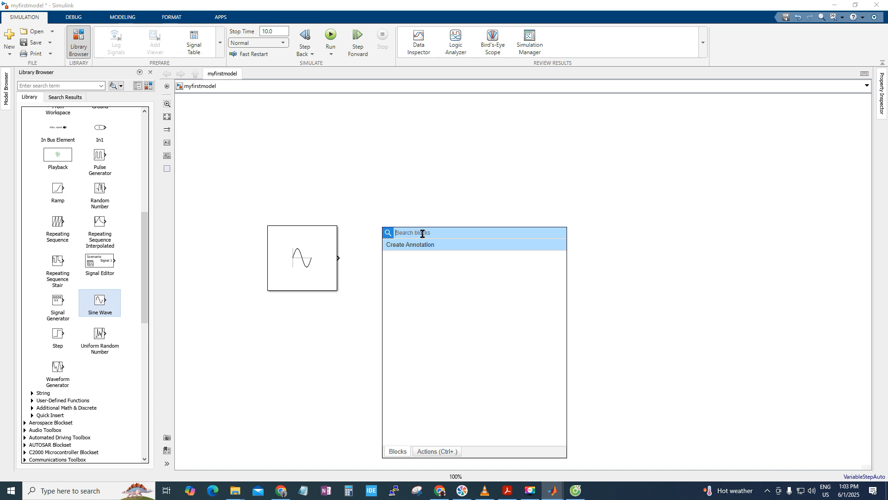
type("gain")
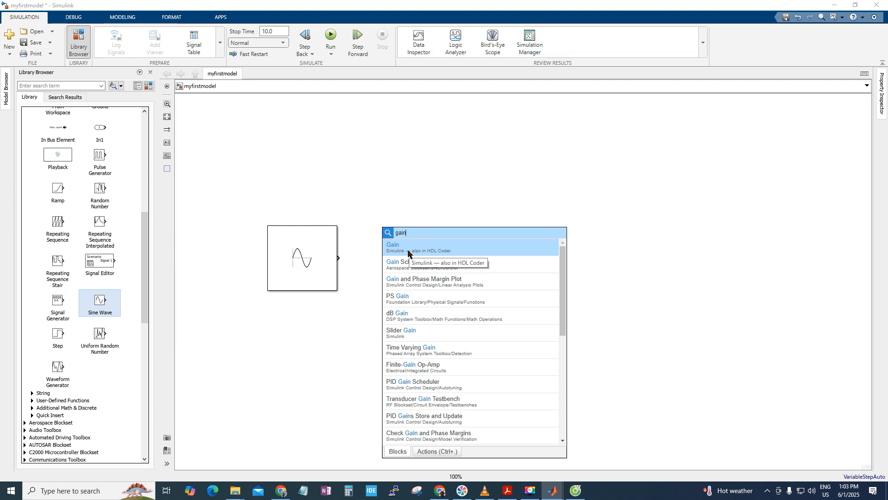
left_click(408, 248)
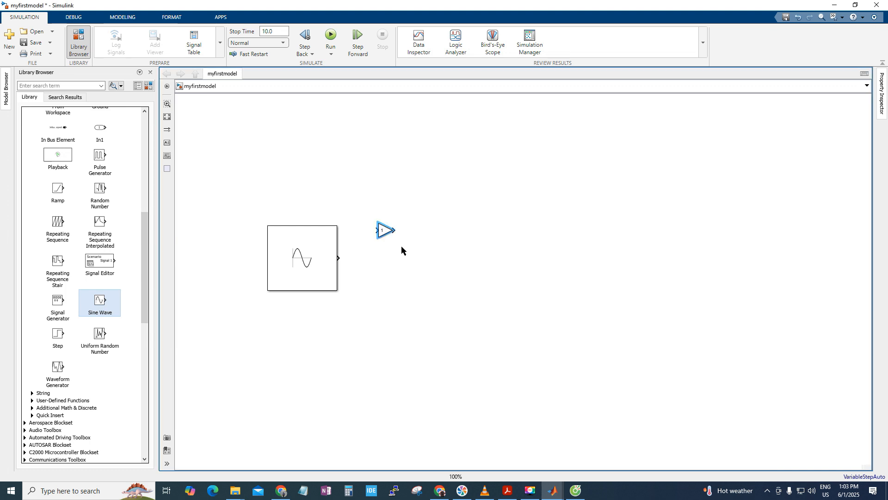
left_click_drag(385, 233, 429, 262)
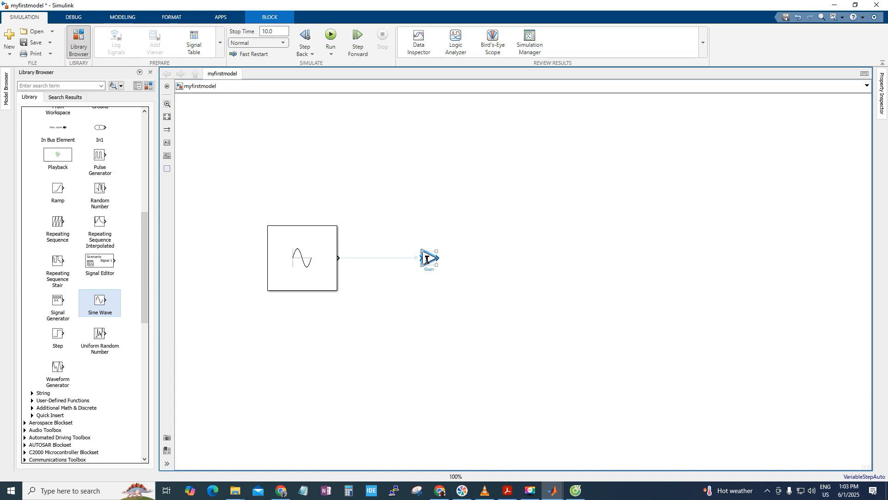
left_click(409, 258)
left_click(427, 262)
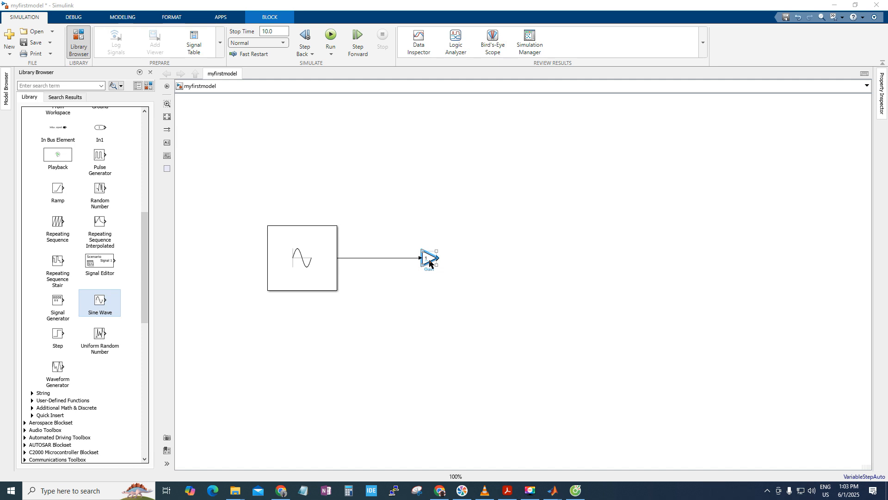
Step: Set the Gain block's gain value to 3 and apply the change
double_click(427, 257)
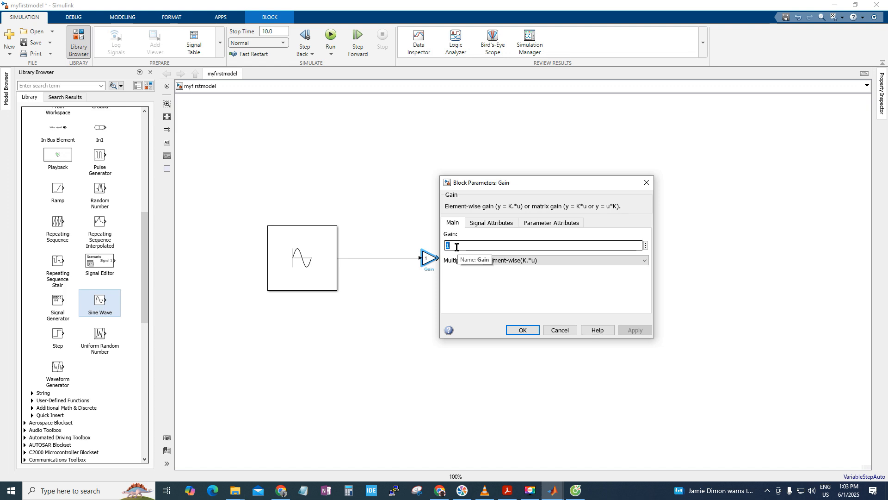
type("3")
left_click(635, 330)
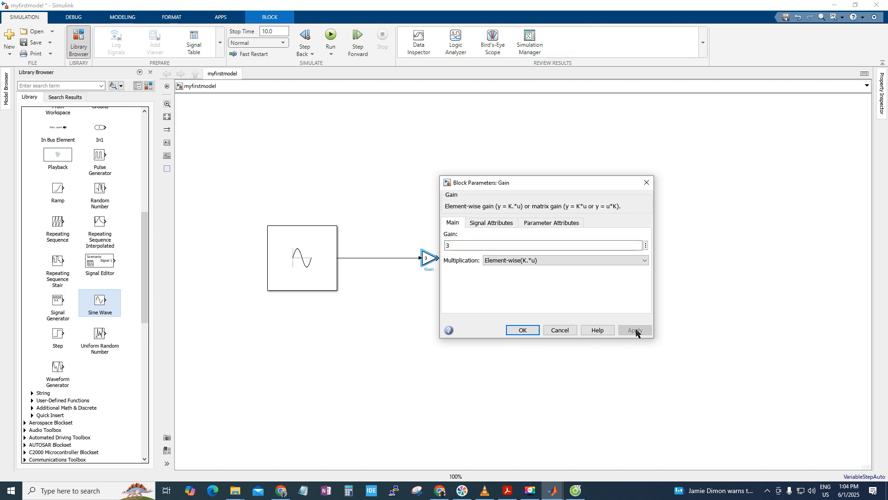
left_click(519, 330)
left_click(426, 258)
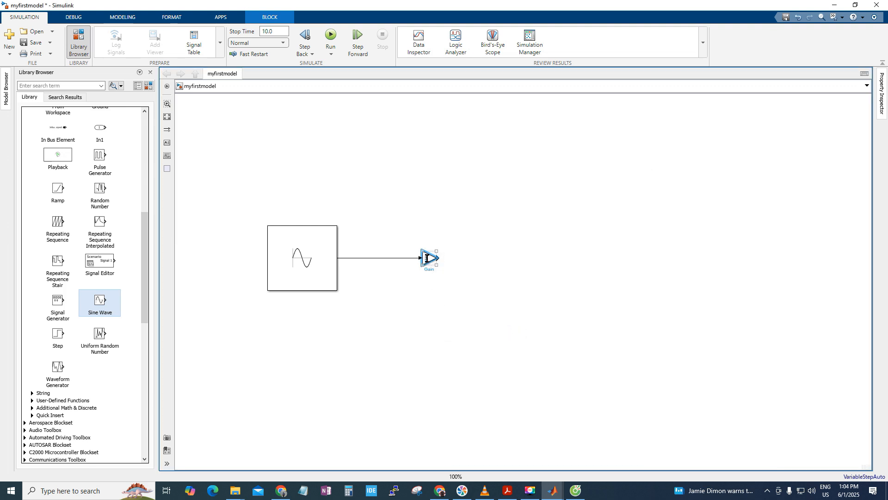
left_click(427, 258)
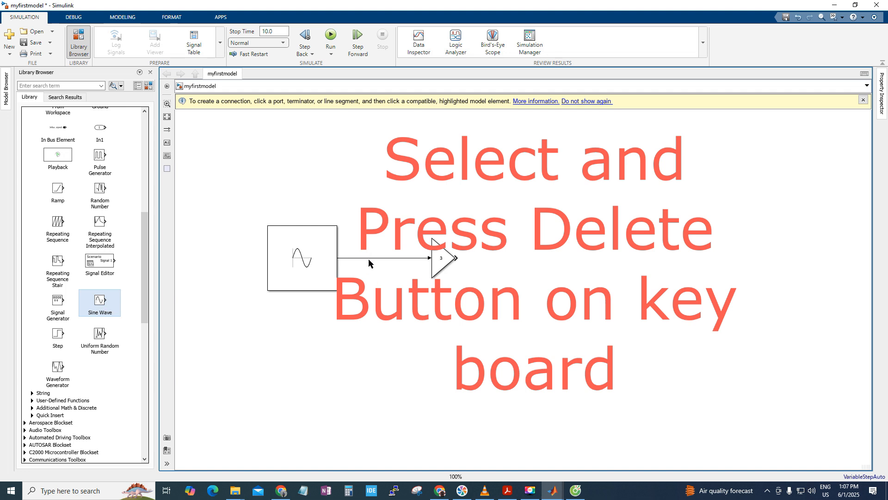
Step: Delete the signal line between the Sine Wave and Gain blocks and draw it again from port to port
left_click(370, 257)
key("Delete")
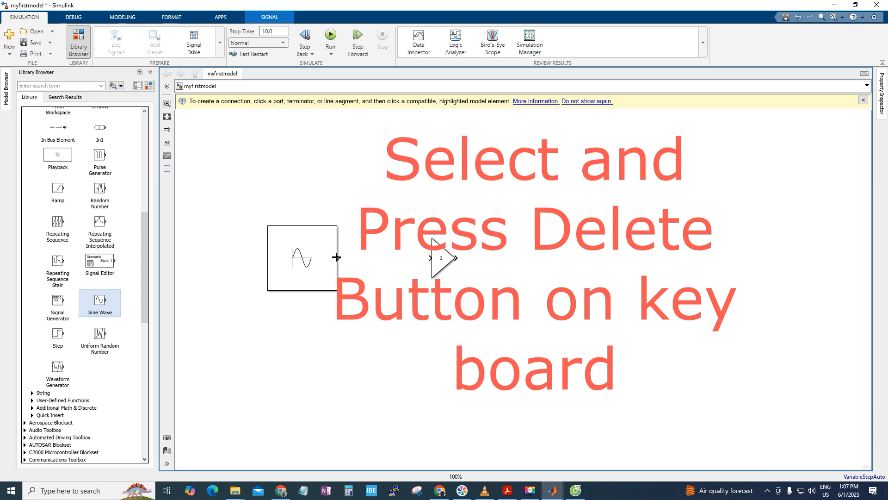
left_click_drag(337, 257, 432, 258)
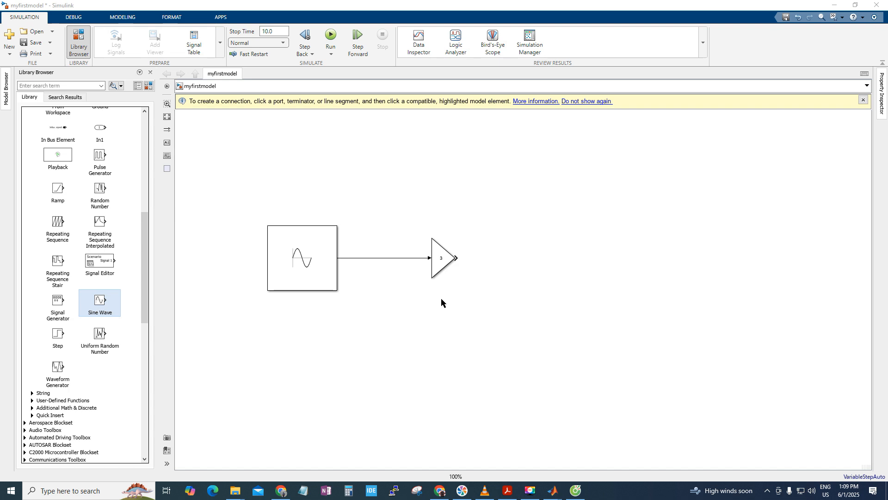
Step: Add a Scope block from Simulink/Sinks beside the Gain block, enlarge it, and connect the Gain output to it
left_click(512, 253)
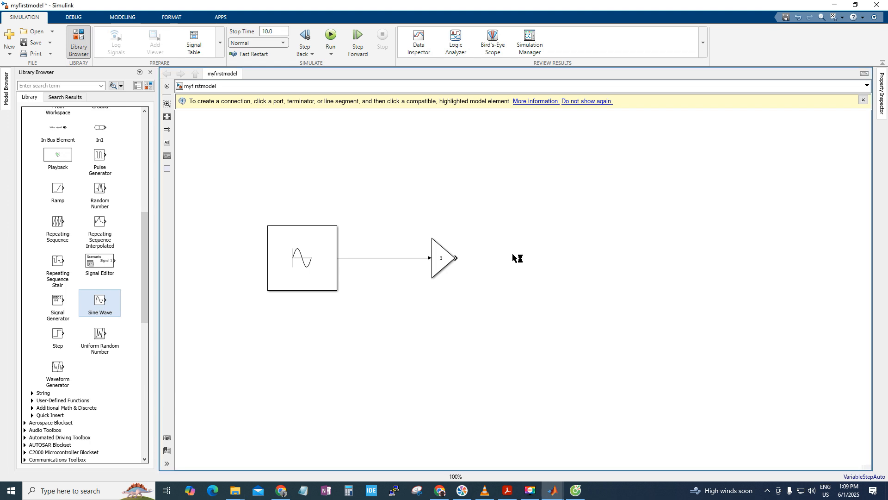
type("scop")
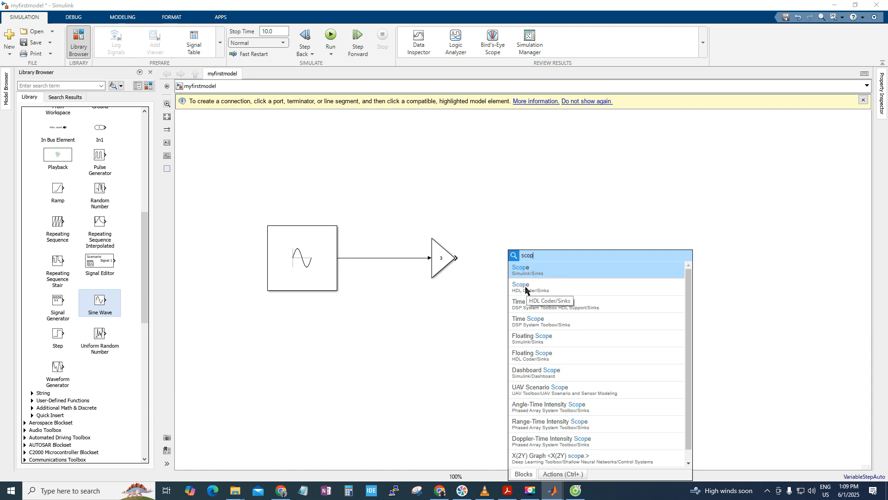
left_click(526, 269)
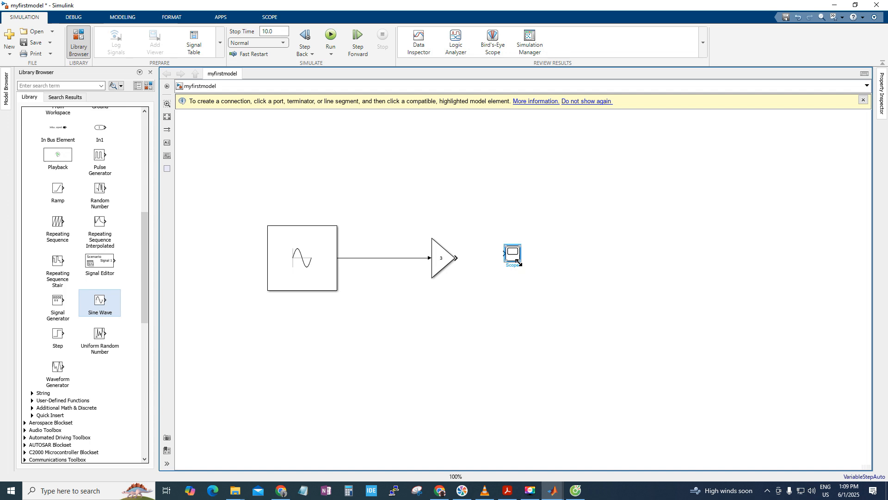
mouse_move(519, 263)
left_mouse_down()
mouse_move(532, 287)
mouse_move(524, 278)
left_mouse_up()
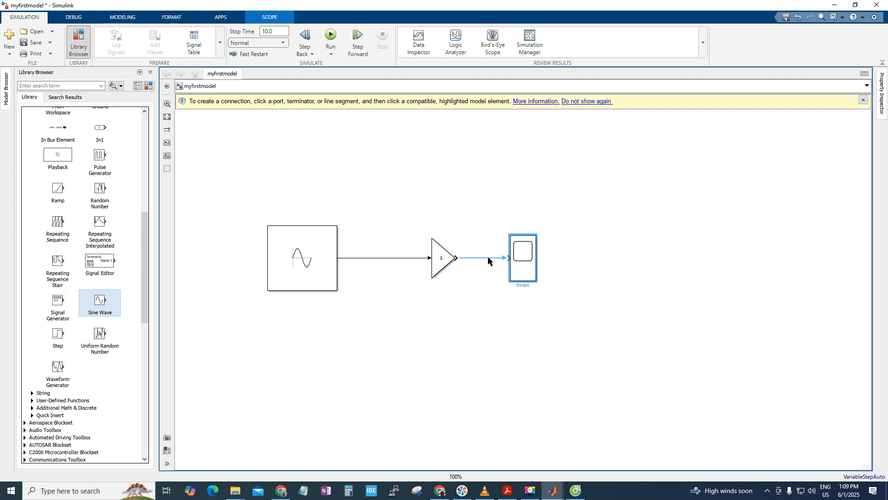
left_click(488, 257)
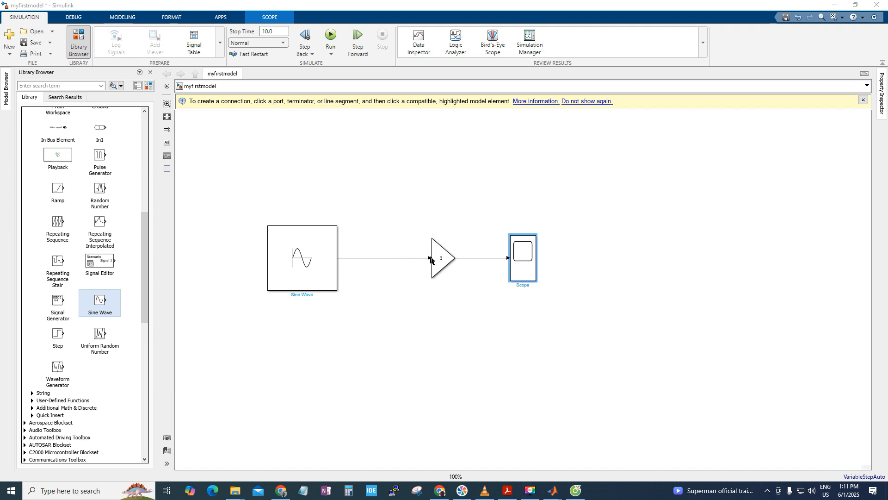
Step: Branch the Sine Wave signal to a second input port on the Scope and move the Scope so its lines run straight
left_click(444, 268)
left_click(522, 267)
left_click_drag(508, 271, 509, 271)
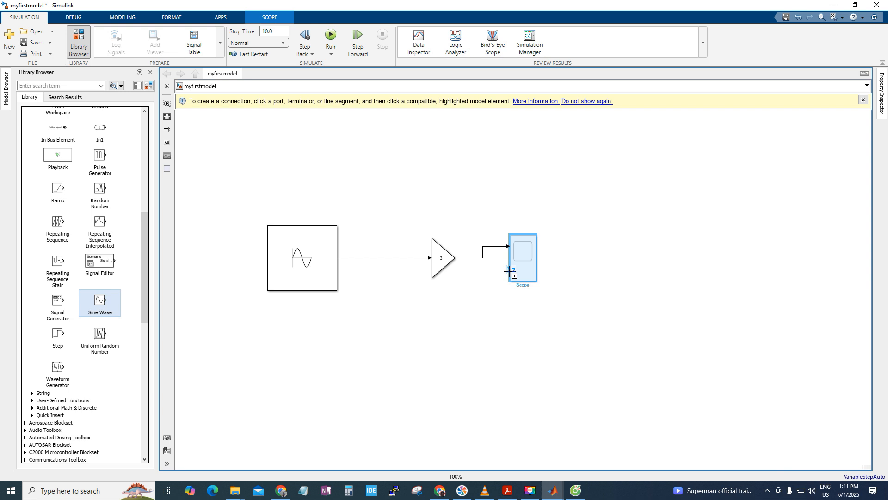
left_click_drag(510, 271, 359, 258)
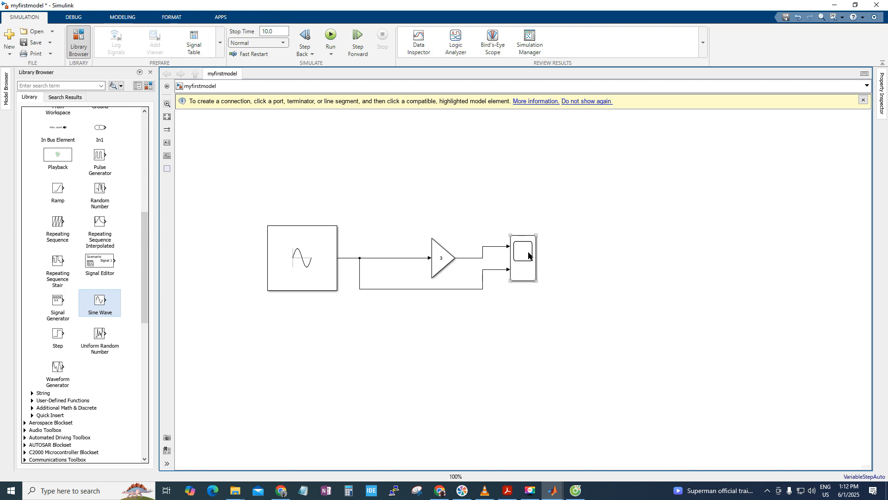
left_click_drag(526, 265, 530, 277)
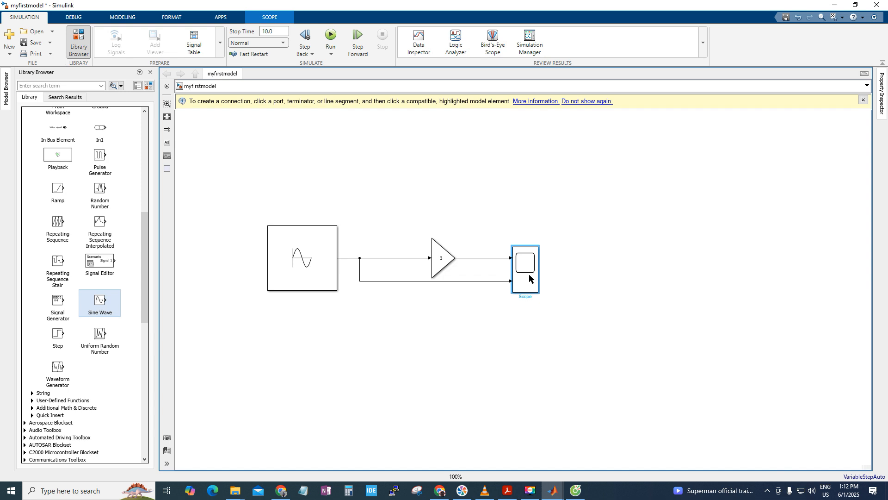
left_click(647, 282)
Step: Delete the branch to the Scope's second input and redraw it from the line between Sine Wave and Gain
left_click(489, 281)
key("Delete")
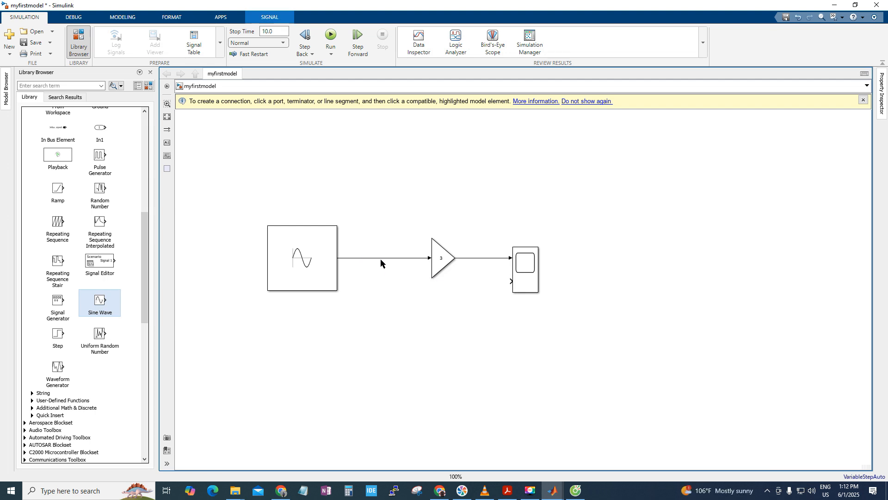
left_click(367, 259)
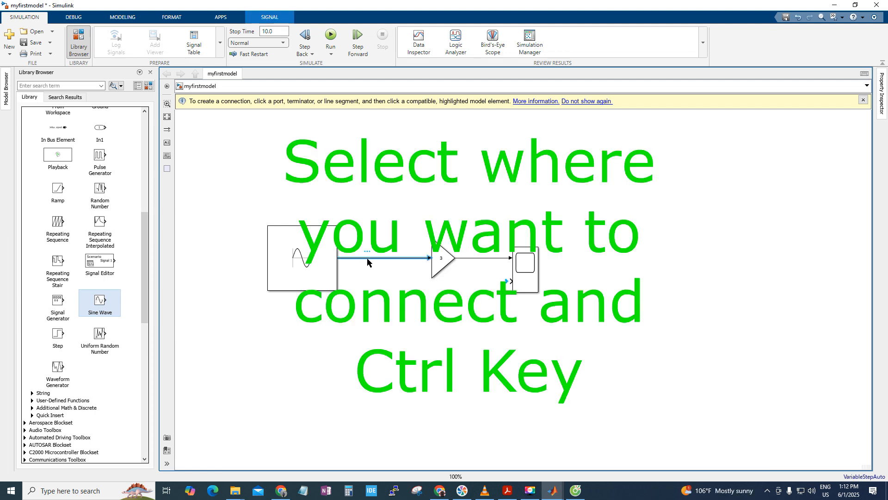
mouse_move(367, 260)
left_mouse_down()
mouse_move(374, 304)
mouse_move(510, 281)
left_mouse_up()
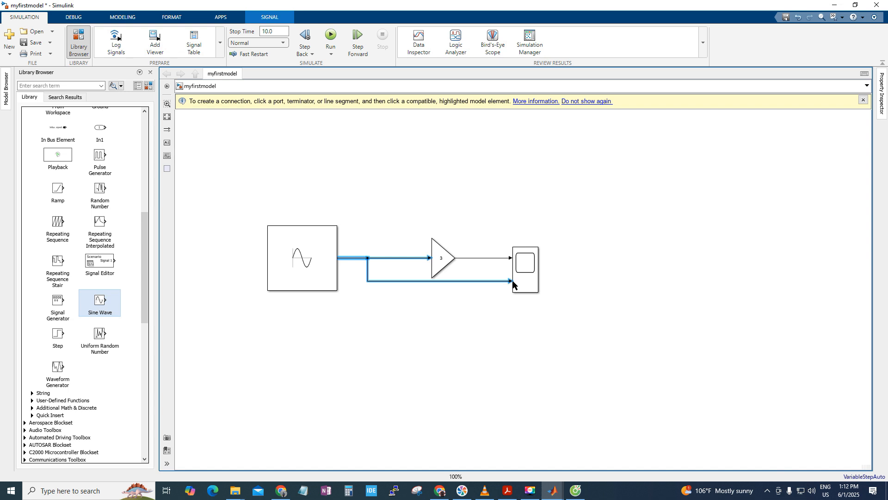
left_click(533, 284)
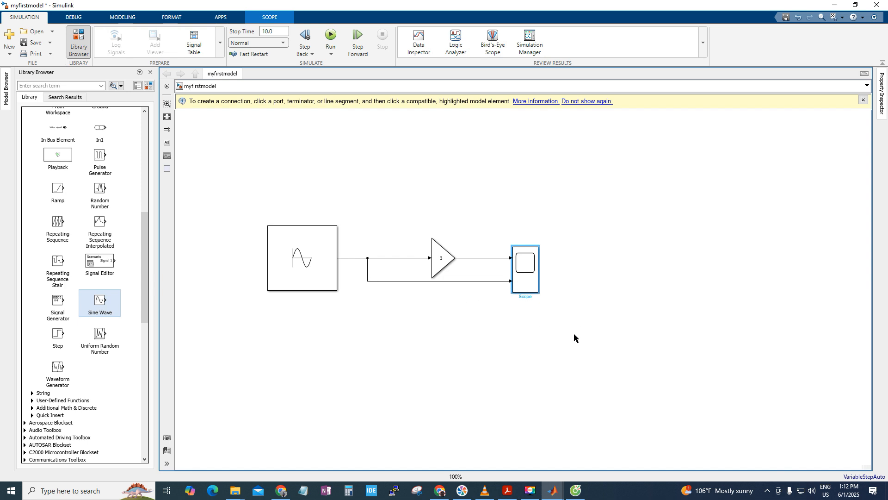
Step: Draw an unconnected branch downward from the Sine Wave output line
left_click(393, 258)
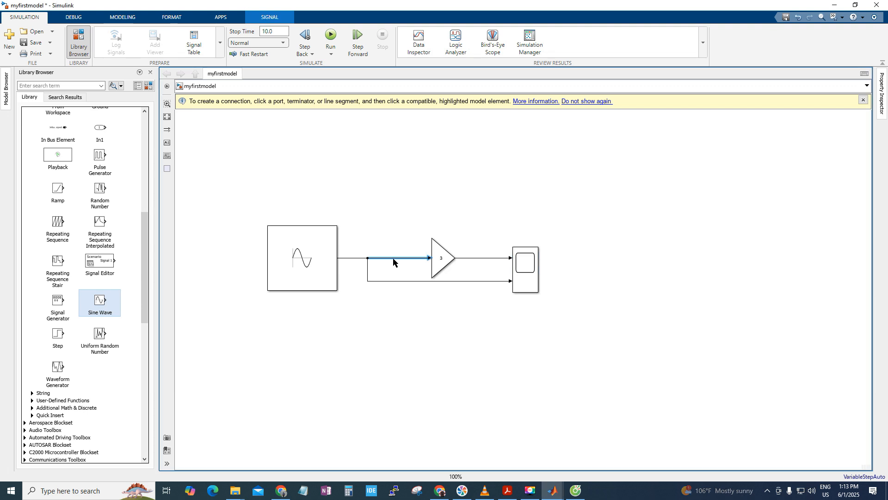
mouse_move(393, 258)
left_mouse_down()
mouse_move(389, 229)
mouse_move(394, 260)
left_mouse_up()
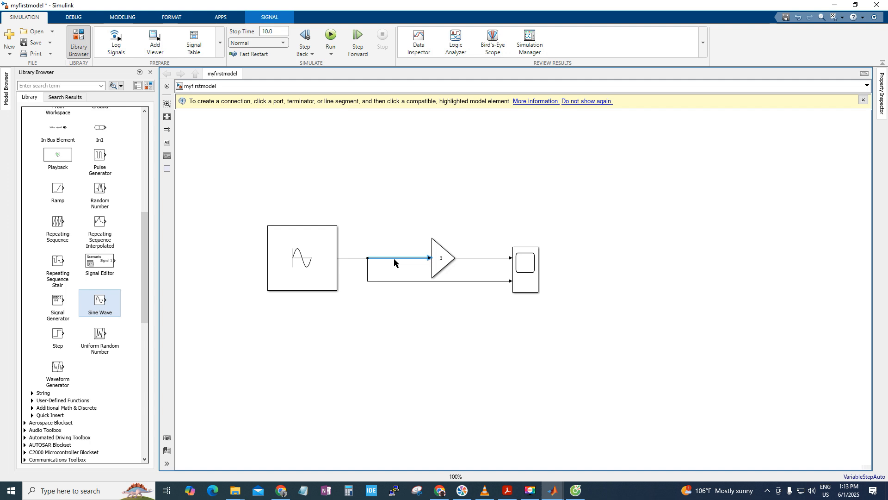
left_click(387, 269)
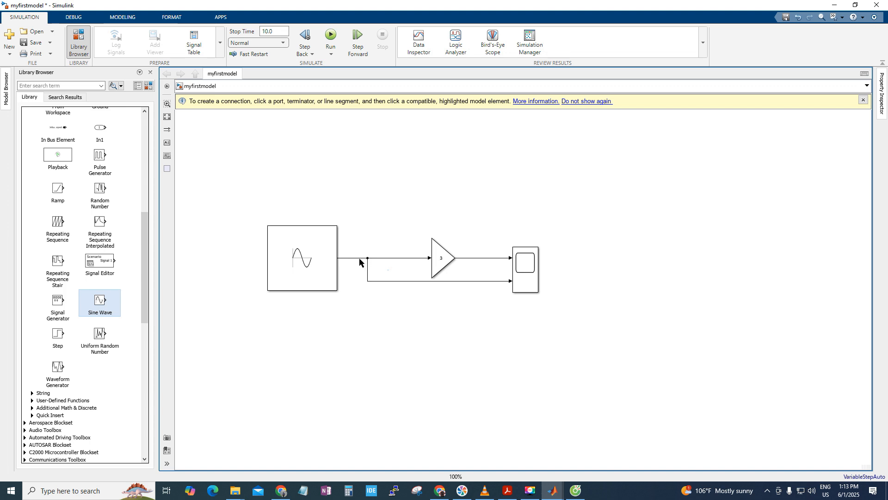
mouse_move(358, 259)
left_mouse_down()
mouse_move(355, 294)
mouse_move(358, 257)
left_mouse_up()
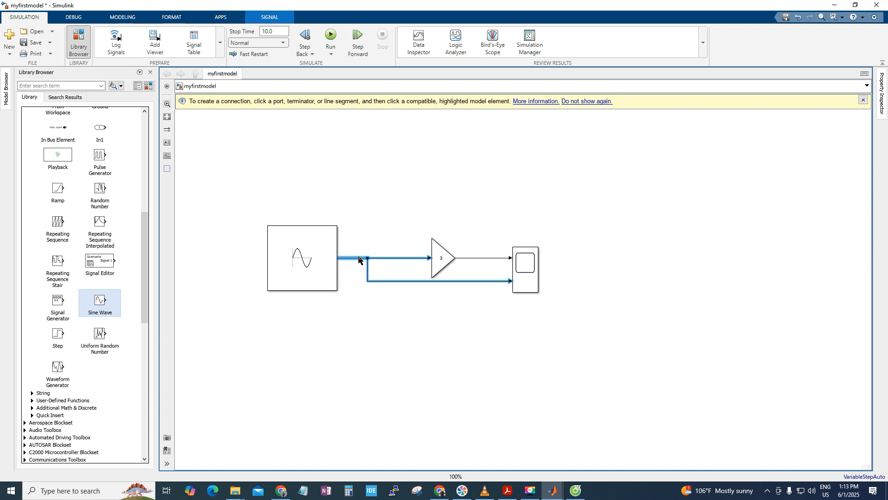
left_click(351, 279)
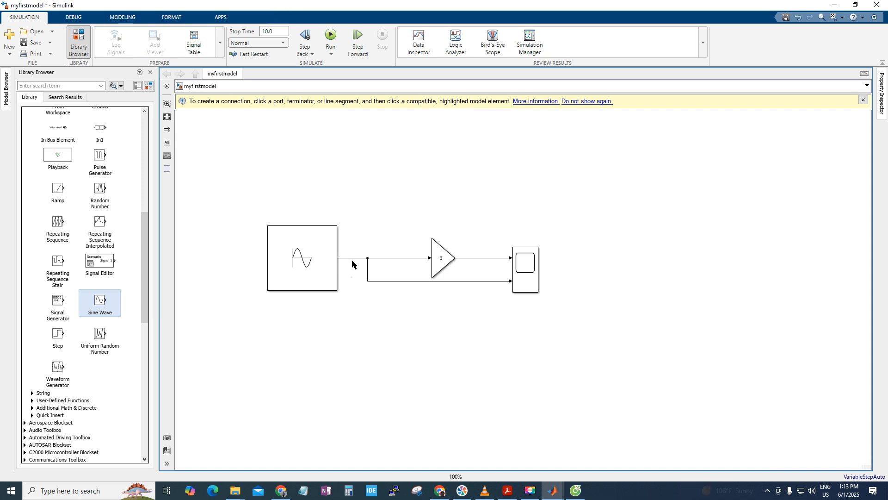
left_click_drag(349, 258, 349, 299)
left_click(350, 279)
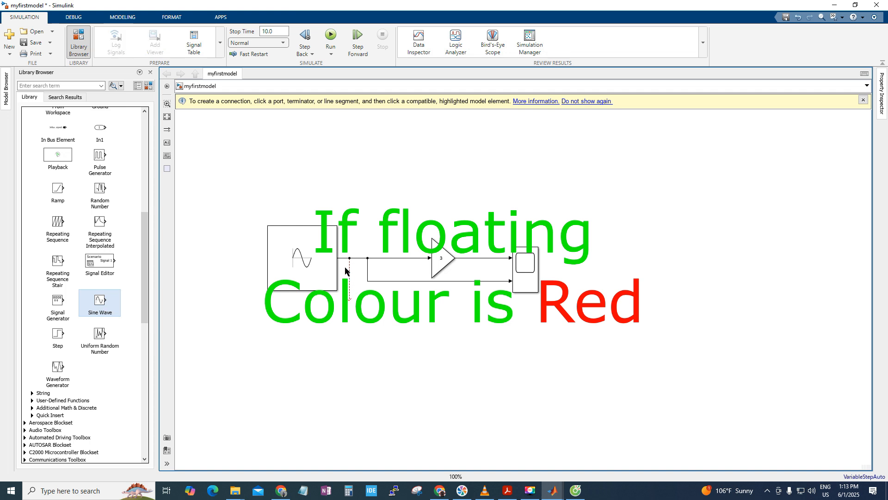
Step: Fit the whole model to the canvas view and select the Sine Wave block to display its name
scroll(496, 290, "down", 3)
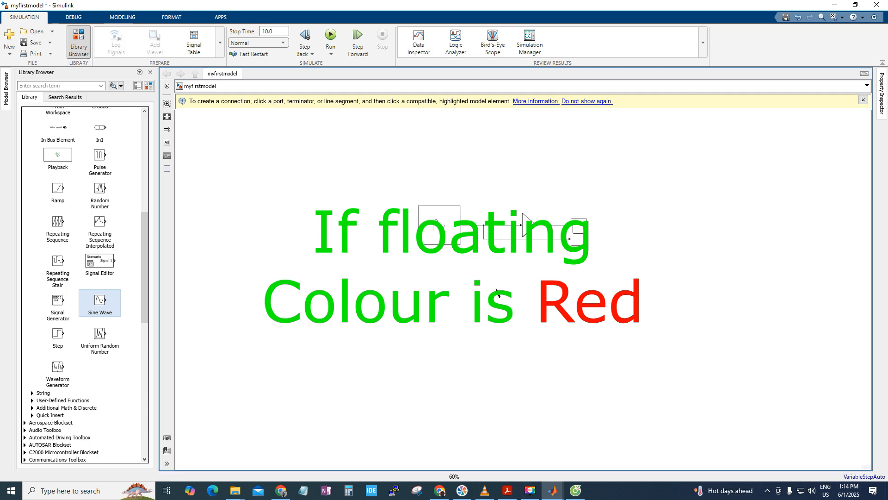
key("space")
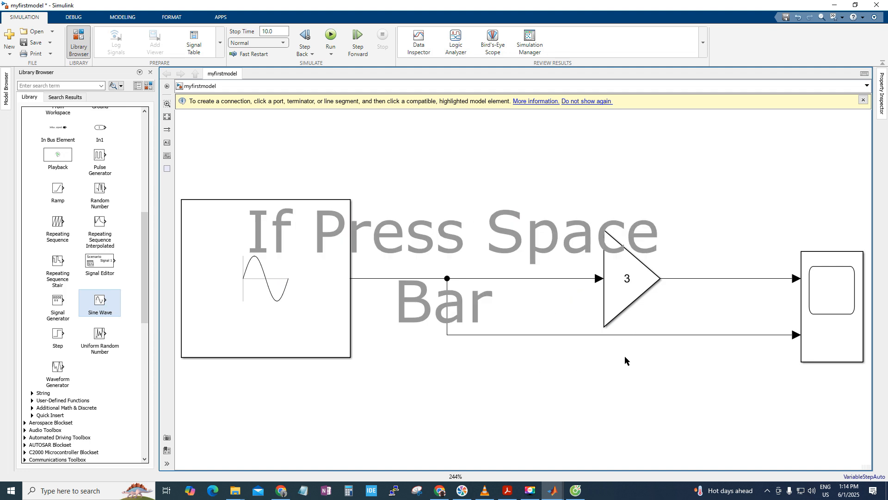
left_click(836, 472)
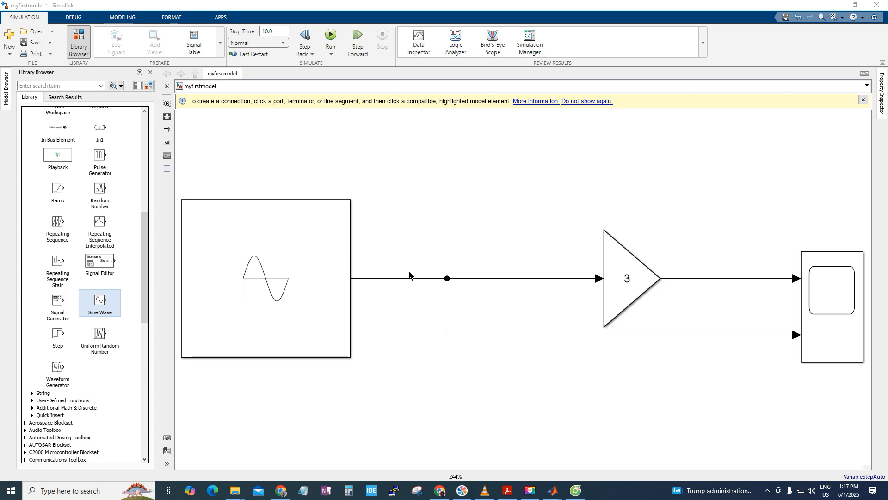
left_click(319, 314)
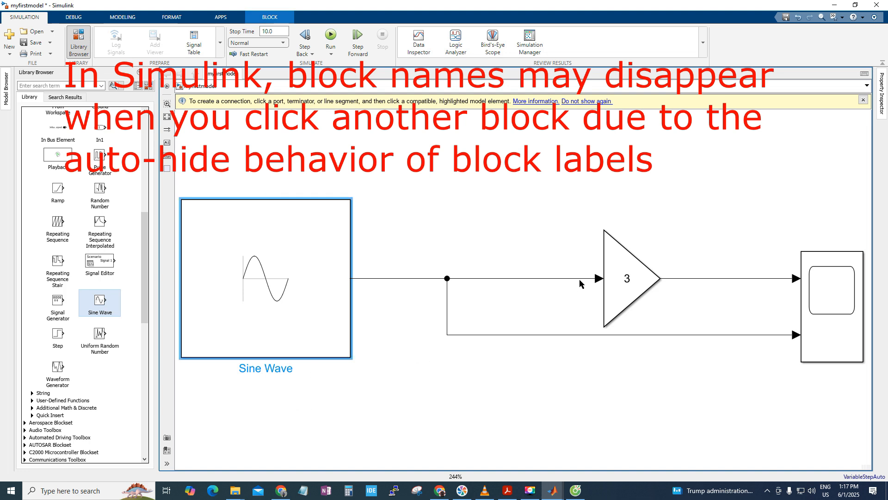
Step: Check the hidden names of the Gain and Scope blocks and set Show Block Name to On for the Sine Wave block
left_click(626, 303)
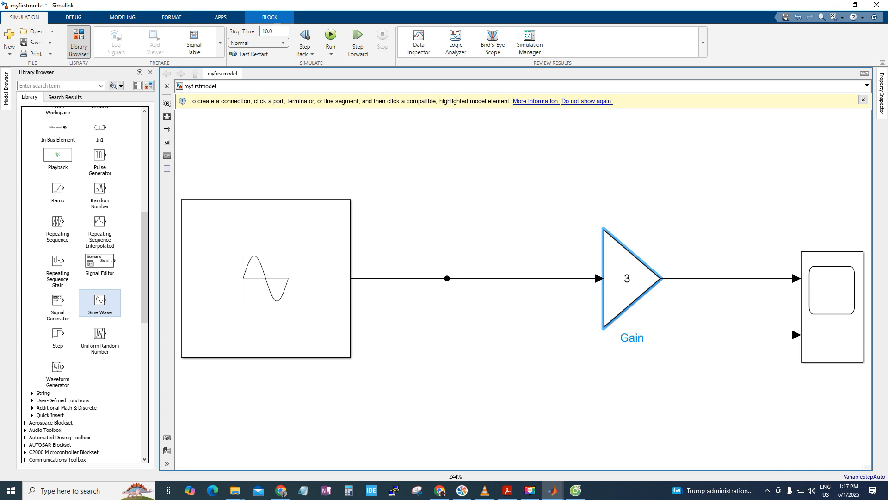
left_click(826, 289)
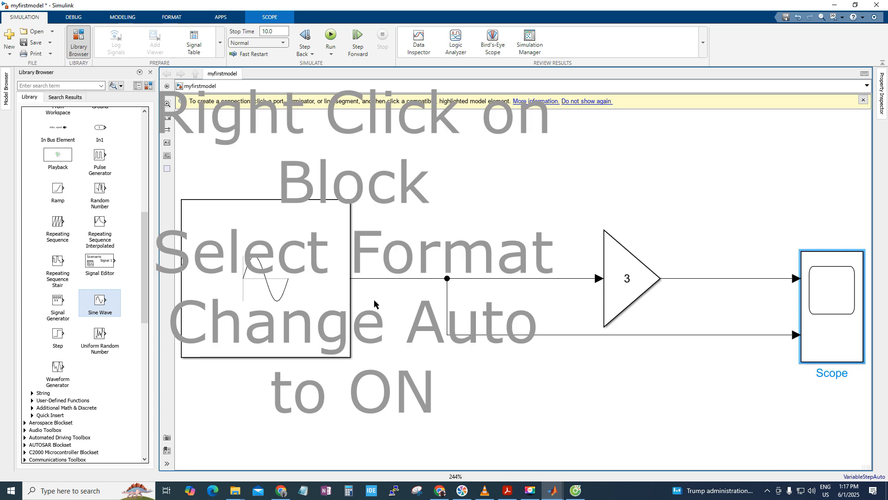
left_click(299, 276)
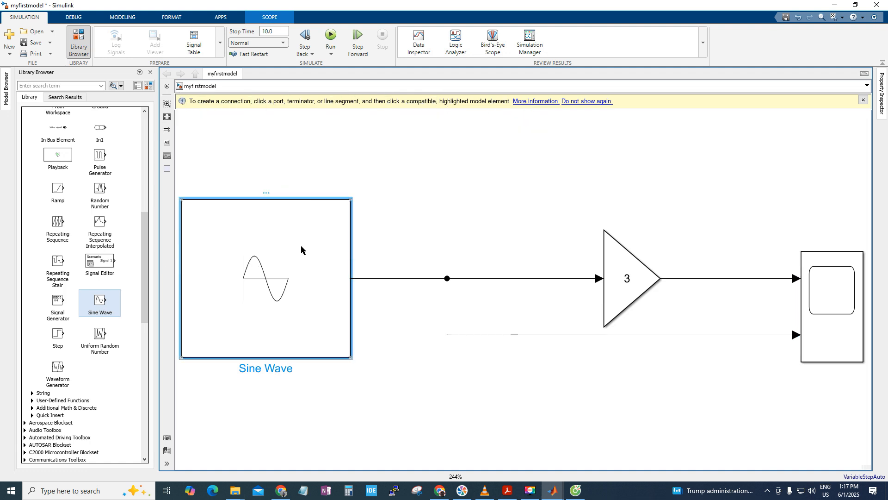
right_click(280, 252)
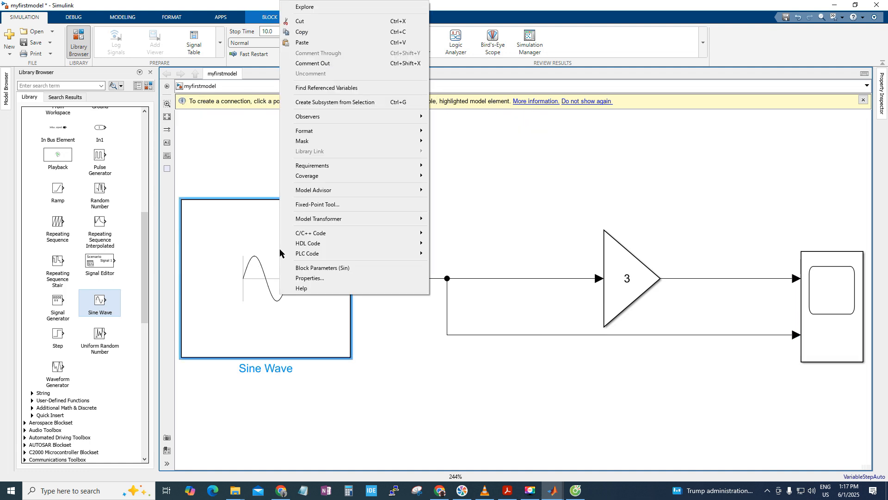
mouse_move(304, 134)
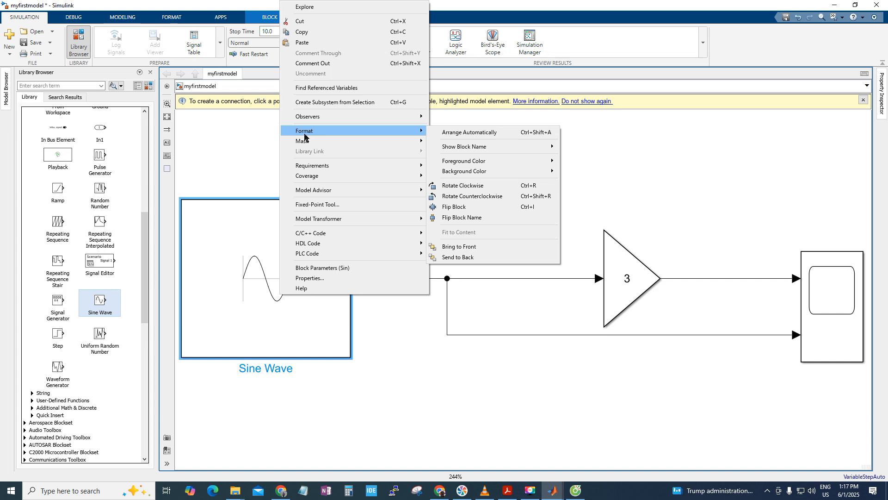
mouse_move(471, 151)
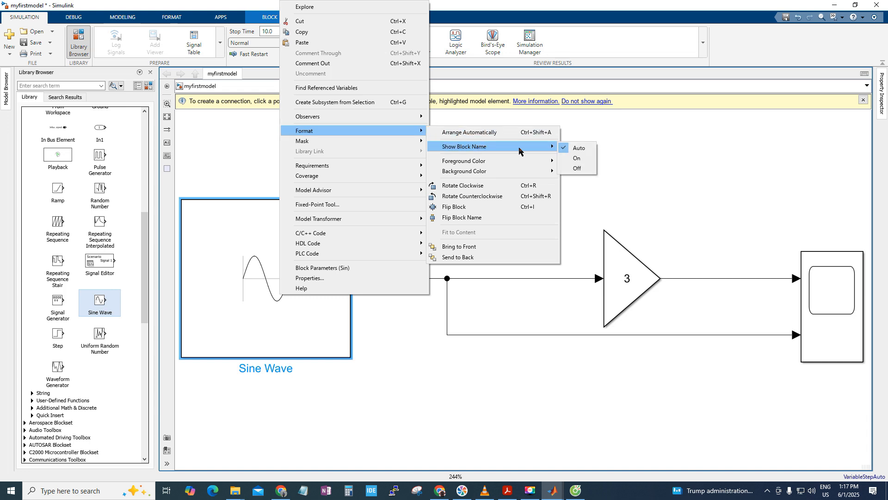
left_click(581, 160)
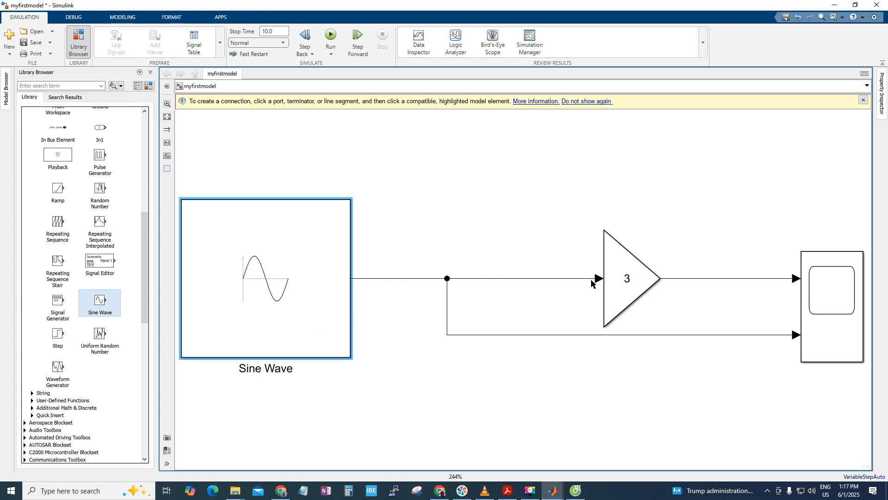
Step: Set Show Block Name to On for the Gain block
left_click(625, 289)
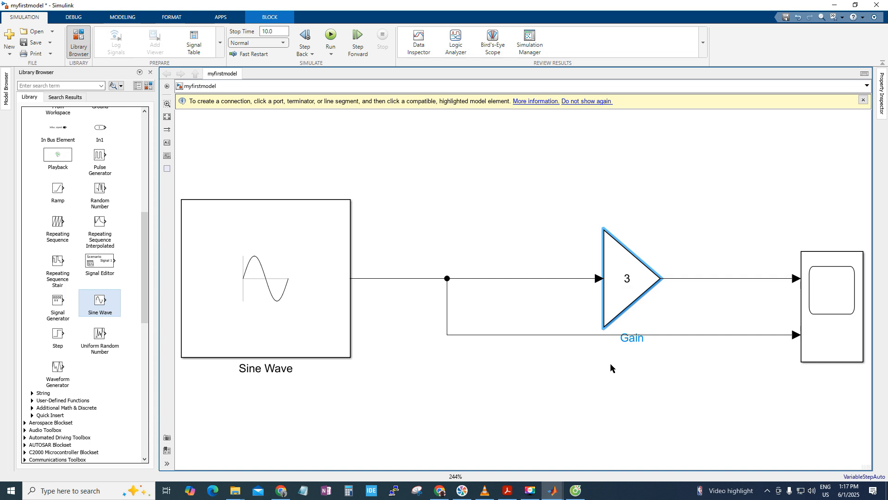
left_click(554, 391)
left_click(840, 289)
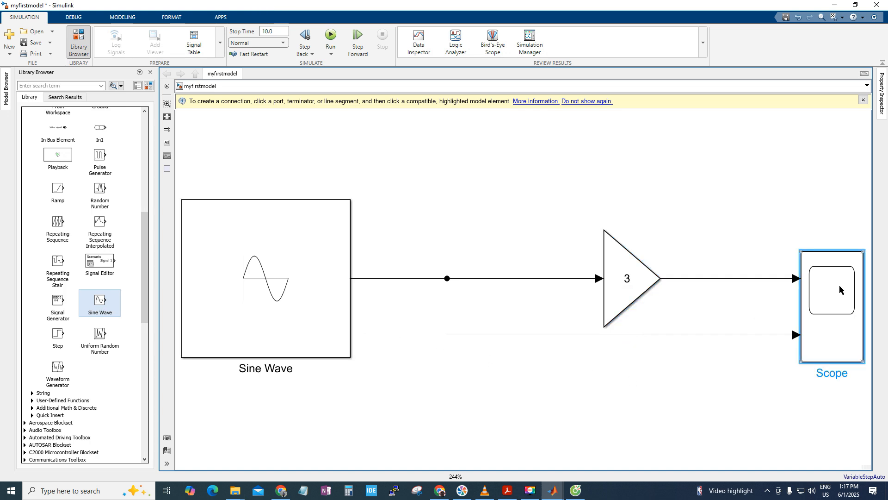
left_click(609, 293)
right_click(610, 295)
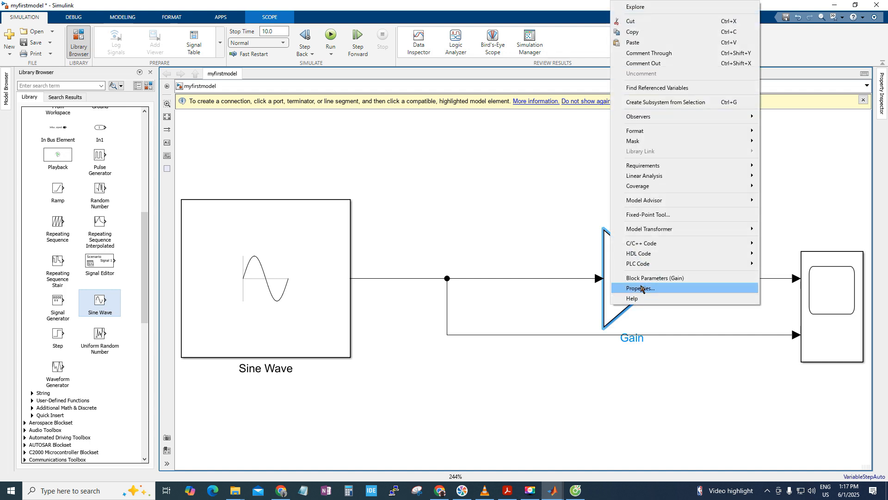
mouse_move(634, 133)
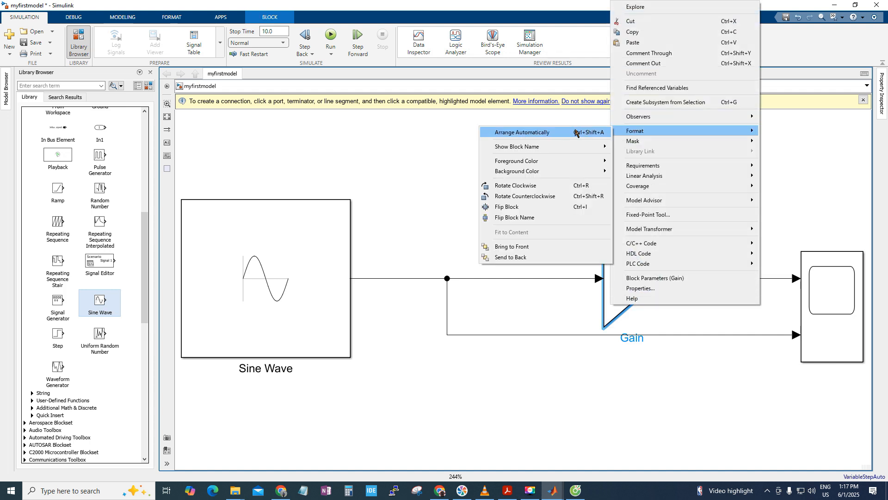
mouse_move(548, 147)
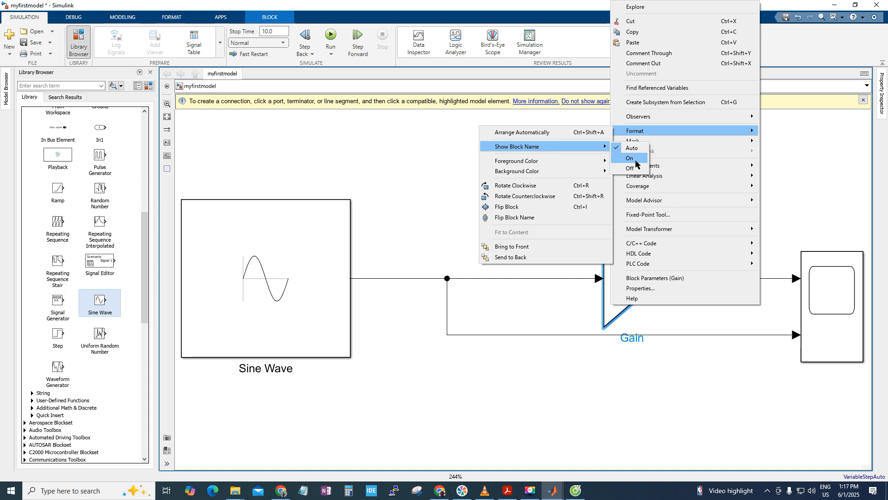
left_click(630, 158)
Step: Set Show Block Name to On for the Scope block
left_click(828, 298)
right_click(828, 298)
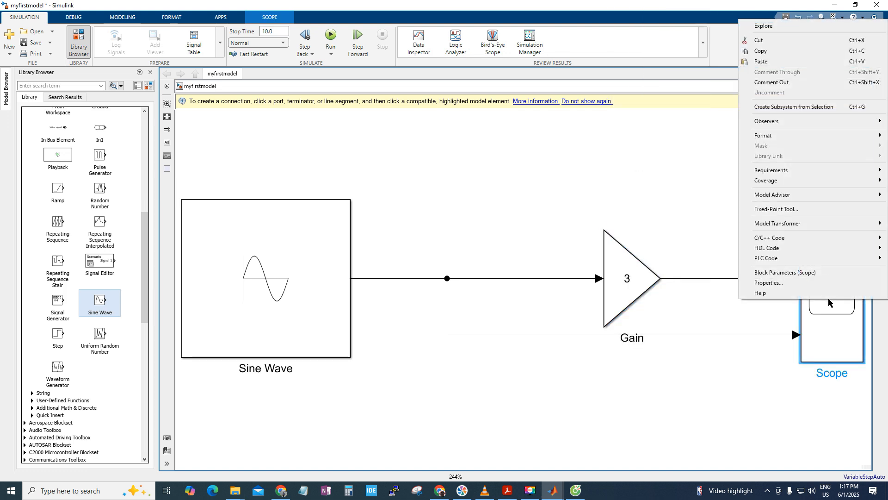
mouse_move(792, 135)
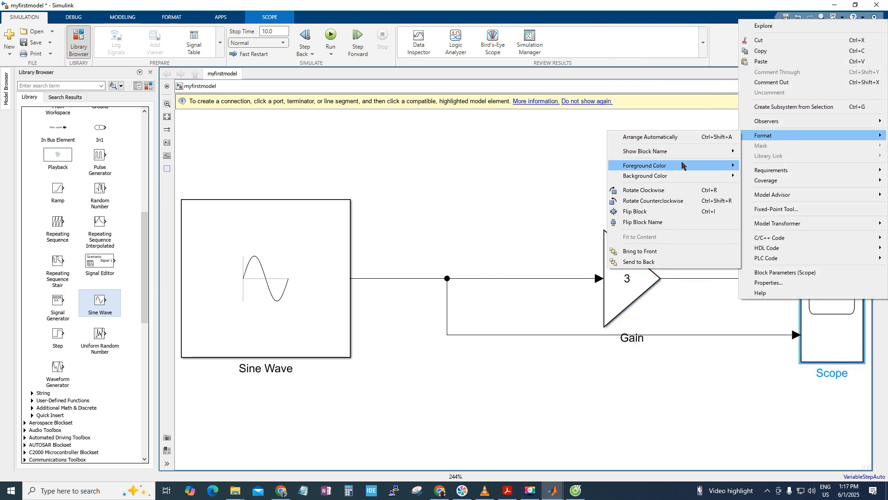
mouse_move(673, 152)
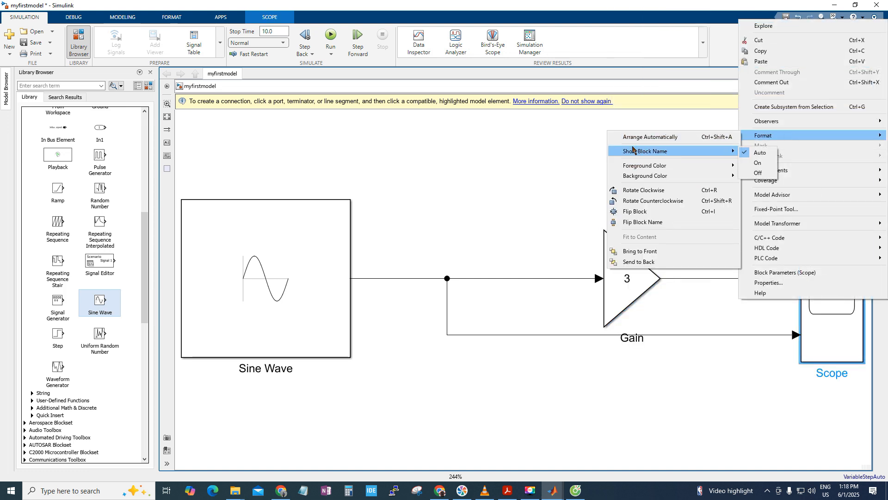
left_click(758, 162)
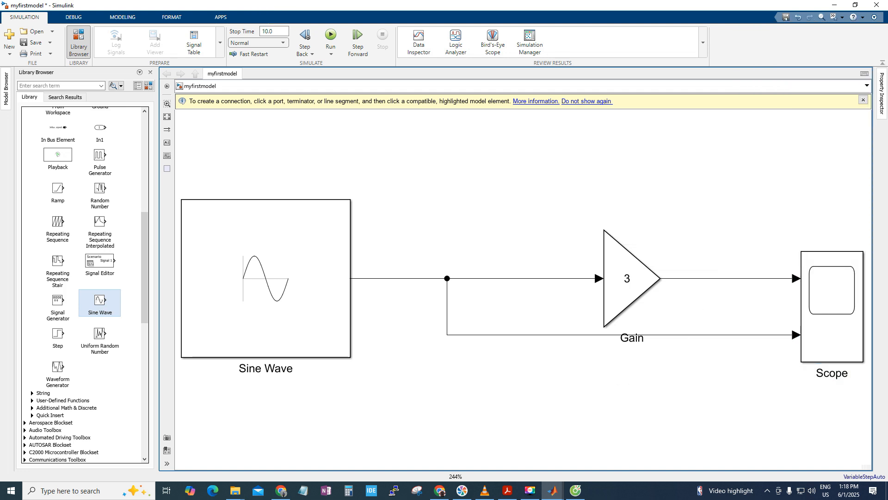
Step: Set the model zoom to 175% and close the Library Browser
scroll(447, 397, "down", 1)
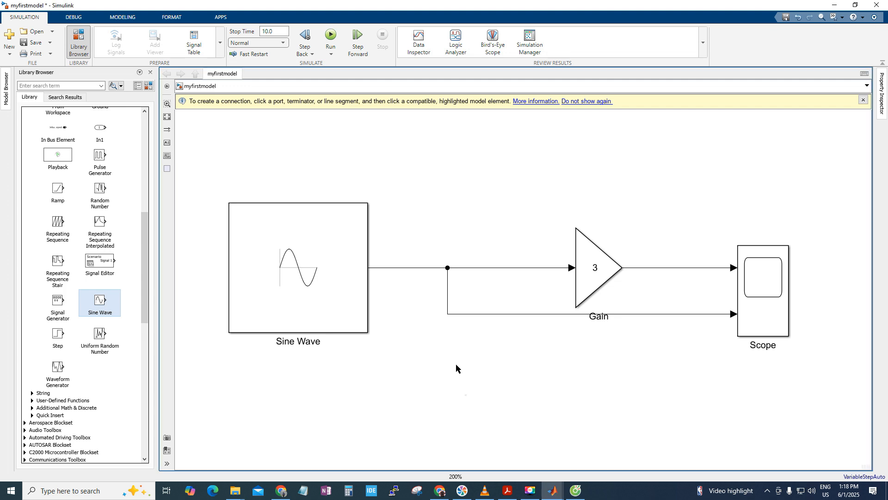
scroll(453, 361, "down", 2)
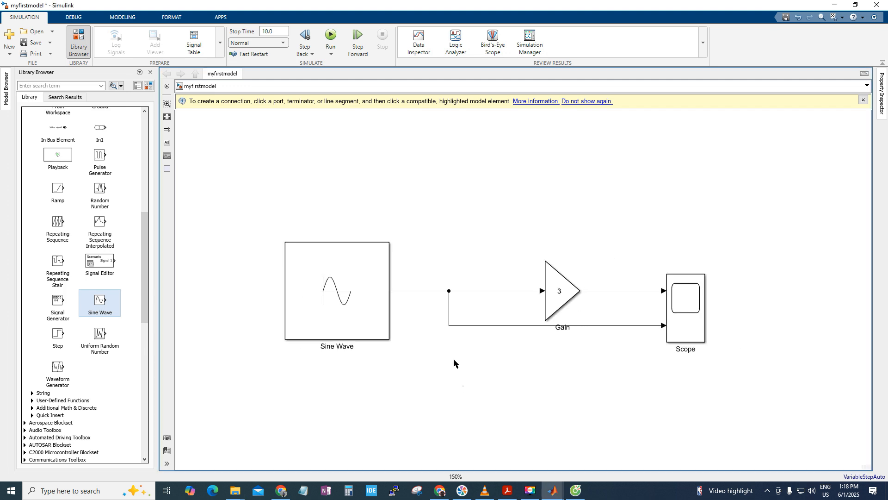
scroll(453, 363, "down", 1)
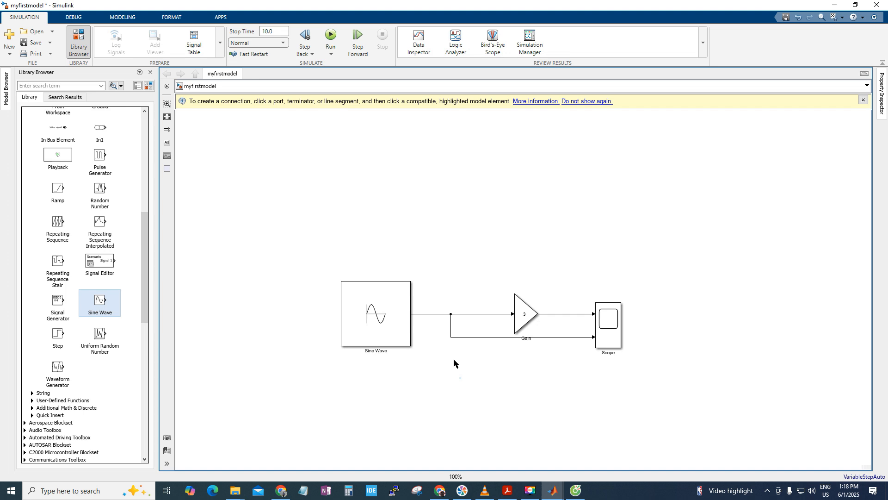
scroll(454, 363, "up", 3)
scroll(453, 363, "up", 1)
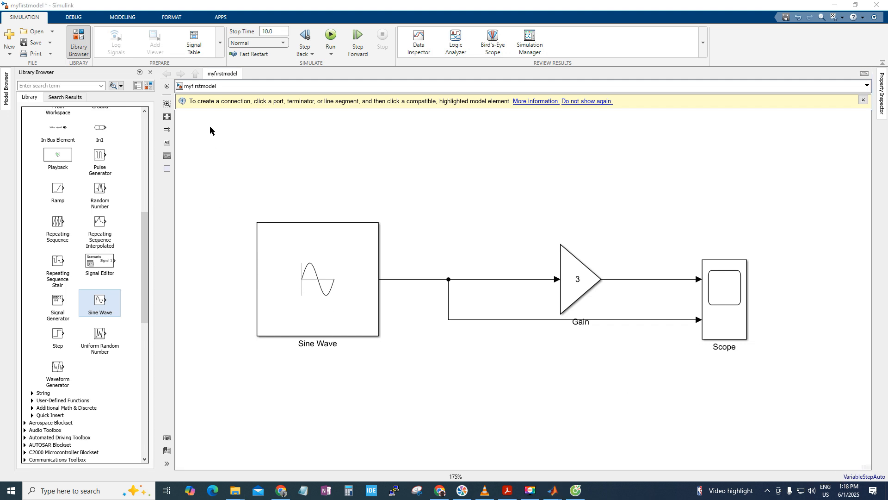
left_click(149, 74)
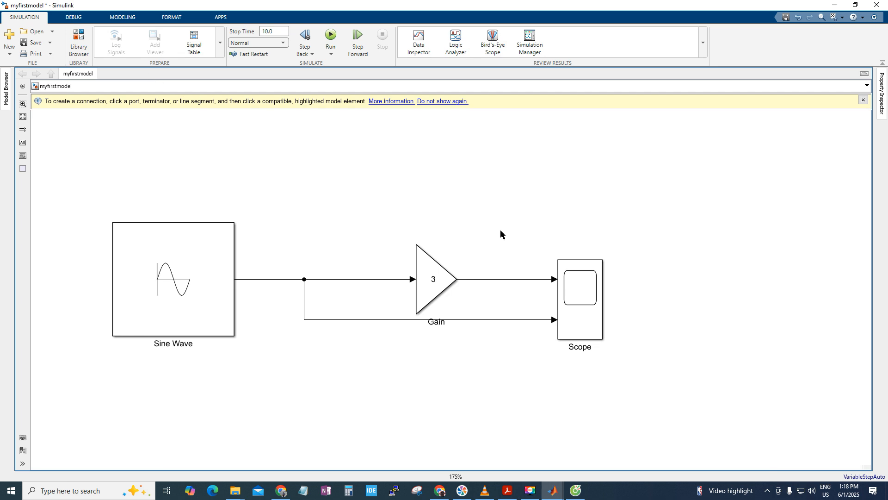
Step: Open the Scope's plot window, maximize it and run the simulation from it
left_click(560, 326)
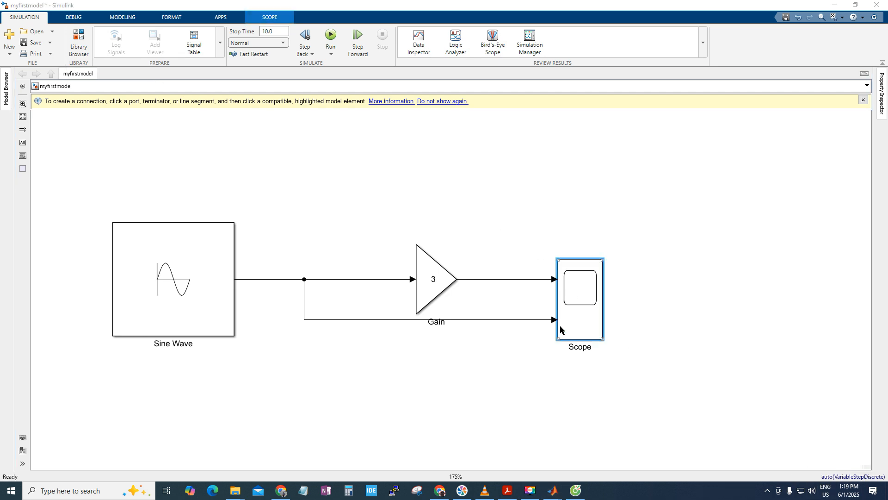
left_click(578, 289)
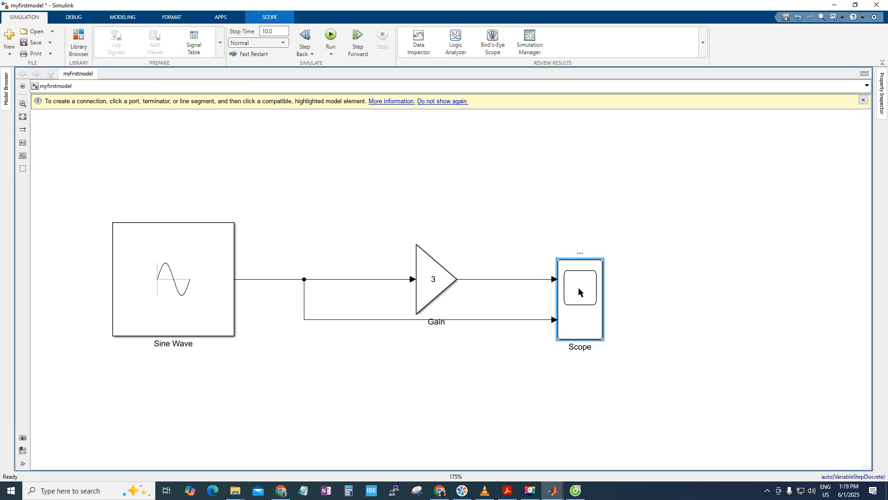
double_click(579, 291)
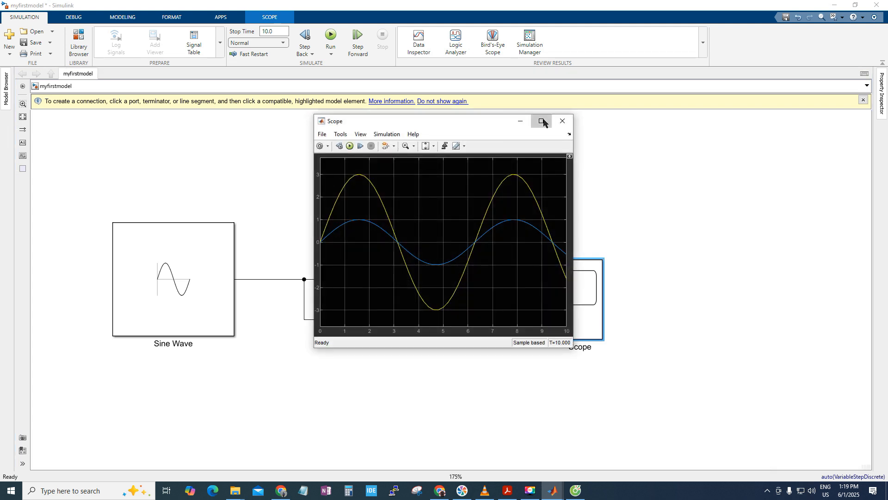
left_click(543, 122)
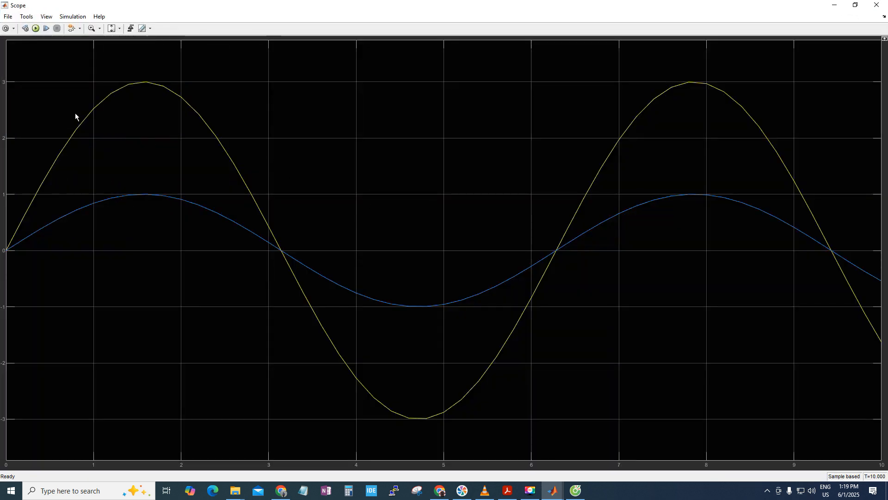
left_click(36, 29)
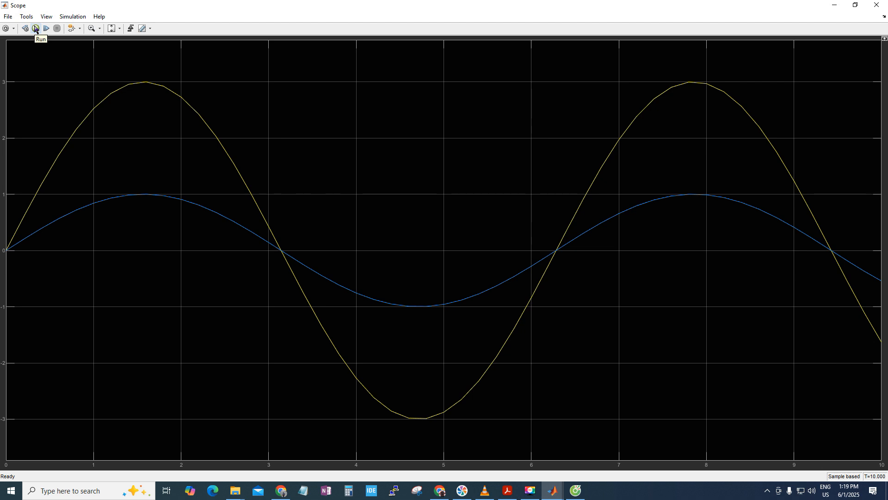
Step: Restore the Scope window to its smaller size and move it clear of the Gain block
left_click(854, 5)
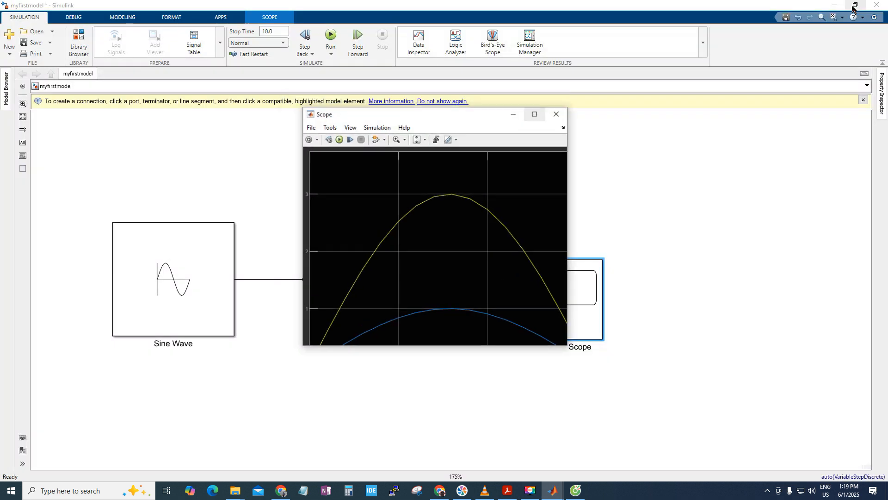
left_click_drag(437, 128, 679, 141)
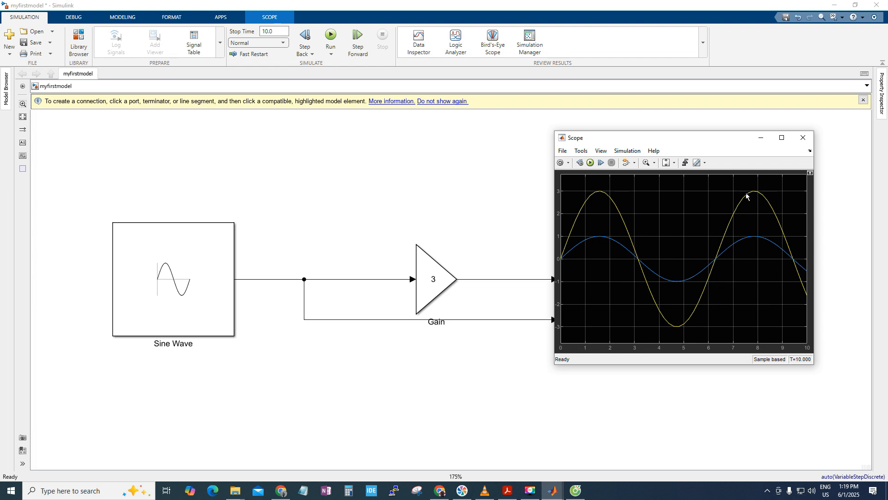
Step: Set the Gain block's gain to 6
double_click(433, 279)
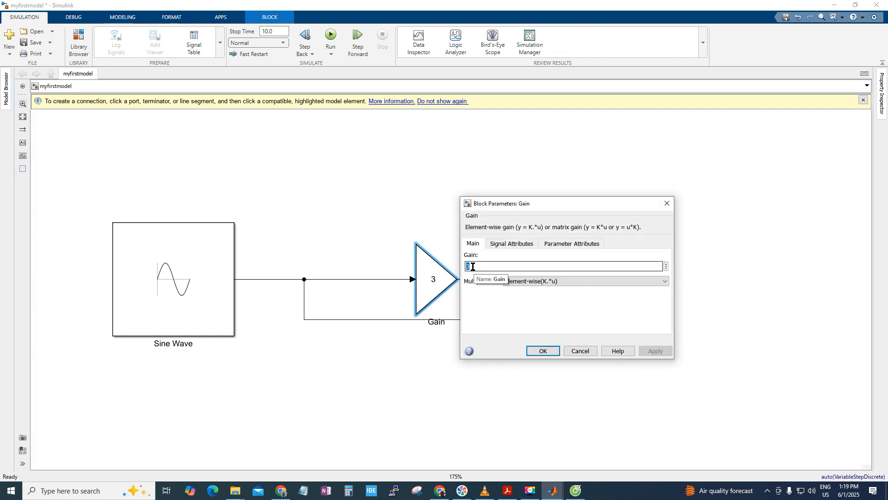
type("6")
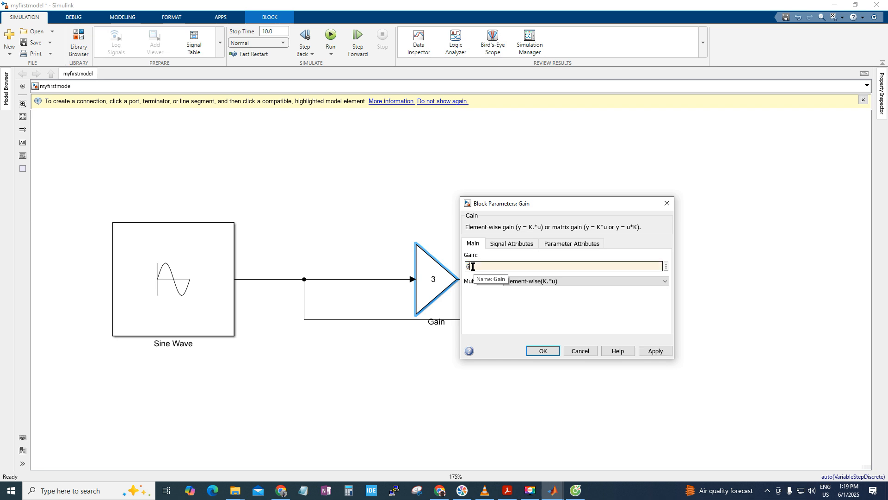
left_click(540, 351)
Step: Open the Scope, rerun the simulation with the gain of 6 and close the plot window
double_click(574, 286)
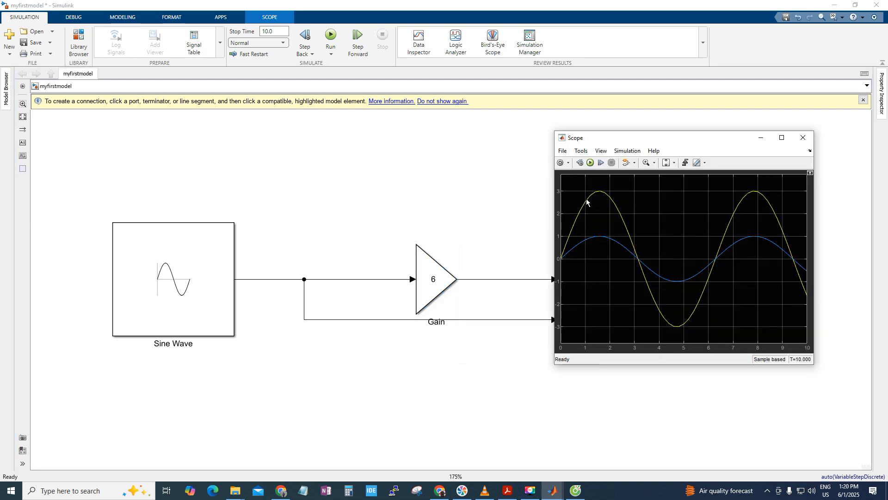
left_click(590, 163)
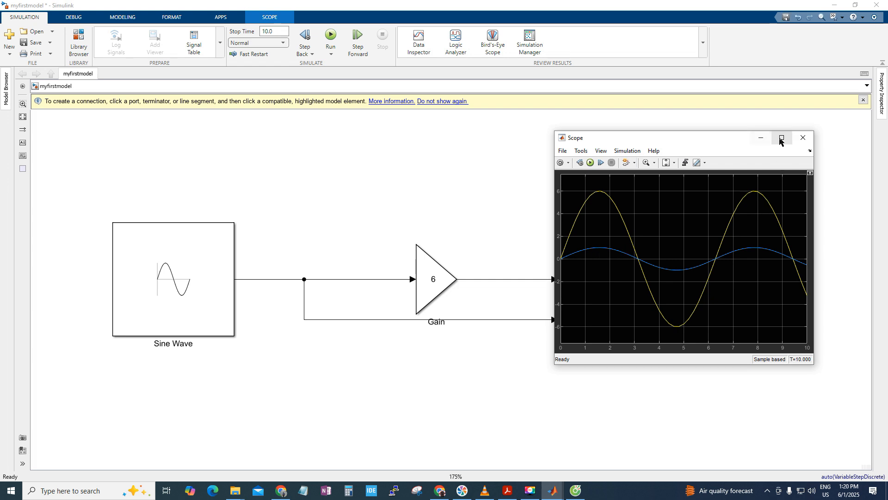
left_click(798, 142)
Step: Set the Gain block's gain to 1
double_click(434, 270)
type("1")
left_click(543, 351)
Step: Reopen the Scope, rerun the simulation with the gain of 1 and close the plot window
left_click(576, 298)
double_click(576, 298)
left_click(591, 163)
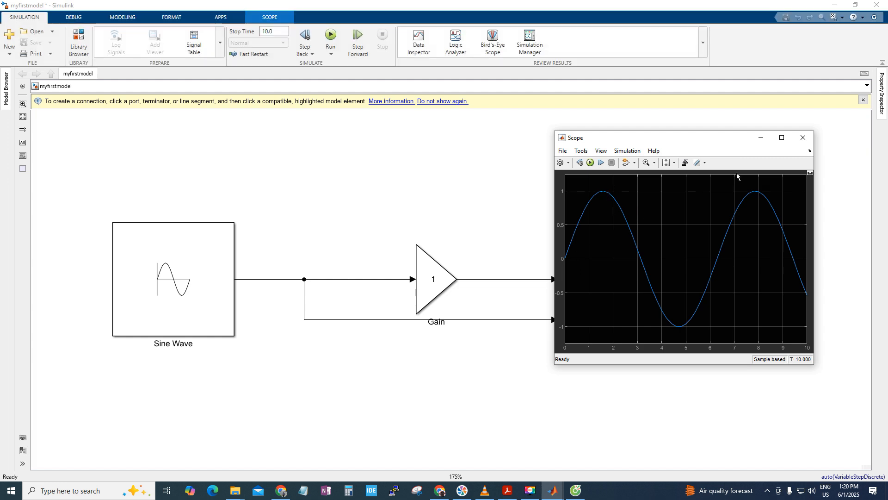
left_click(803, 138)
Step: Set the Gain block's gain to 1.1
double_click(437, 278)
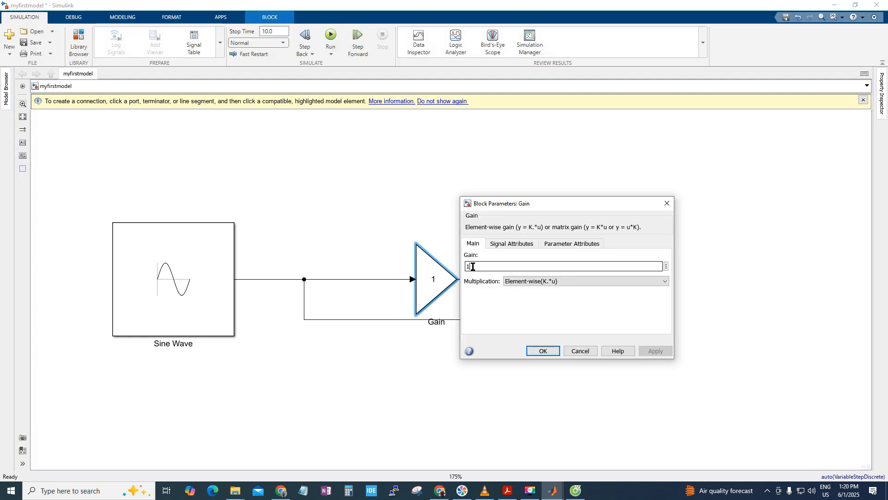
type(".1")
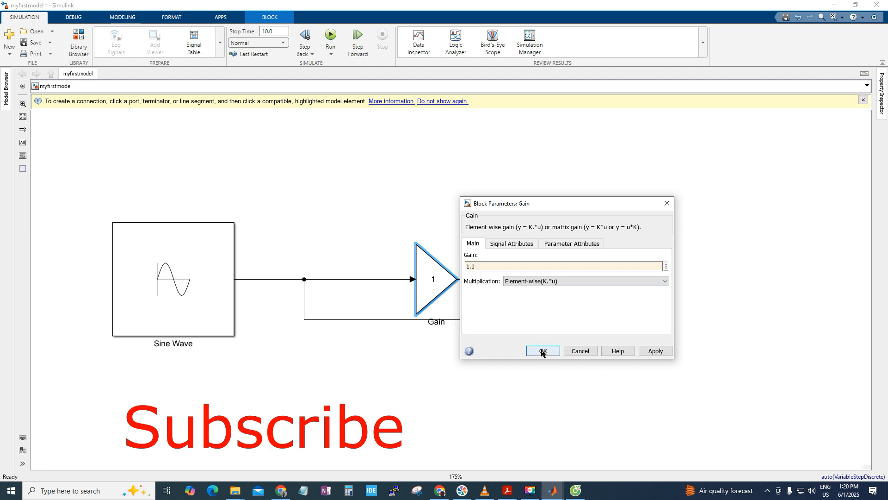